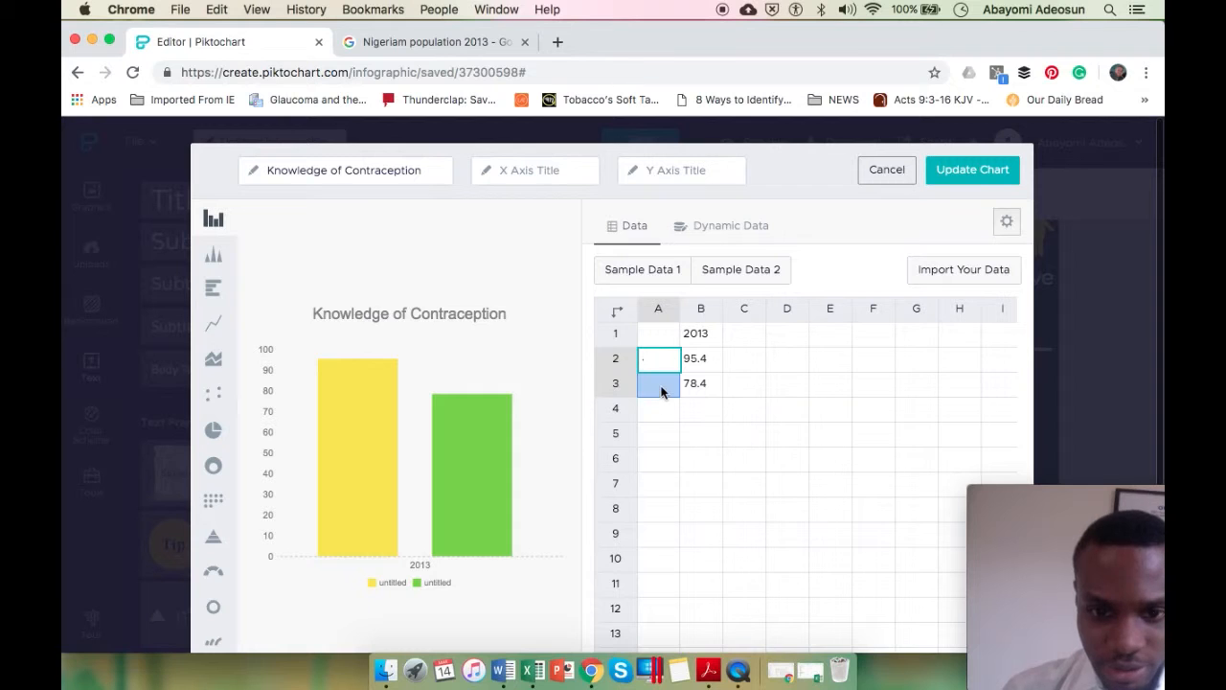
Enter a period as the row label in cells A2 and A3 and update the chart
left_click(661, 388)
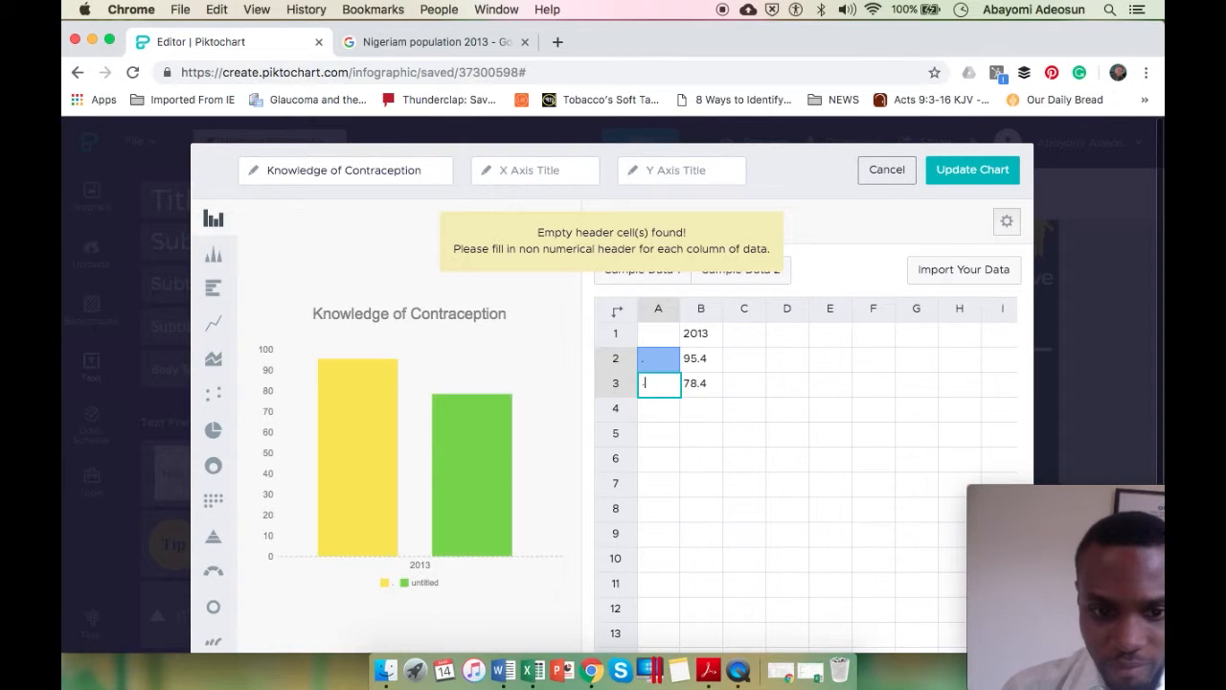
left_click(664, 365)
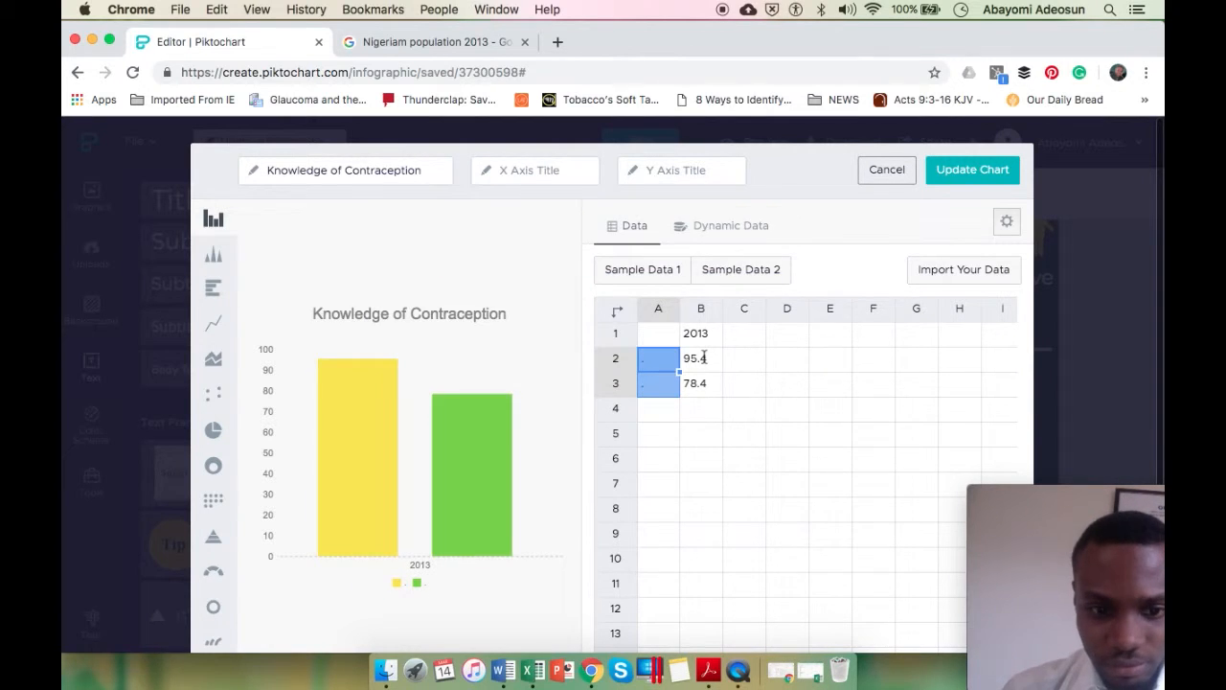
left_click(1000, 182)
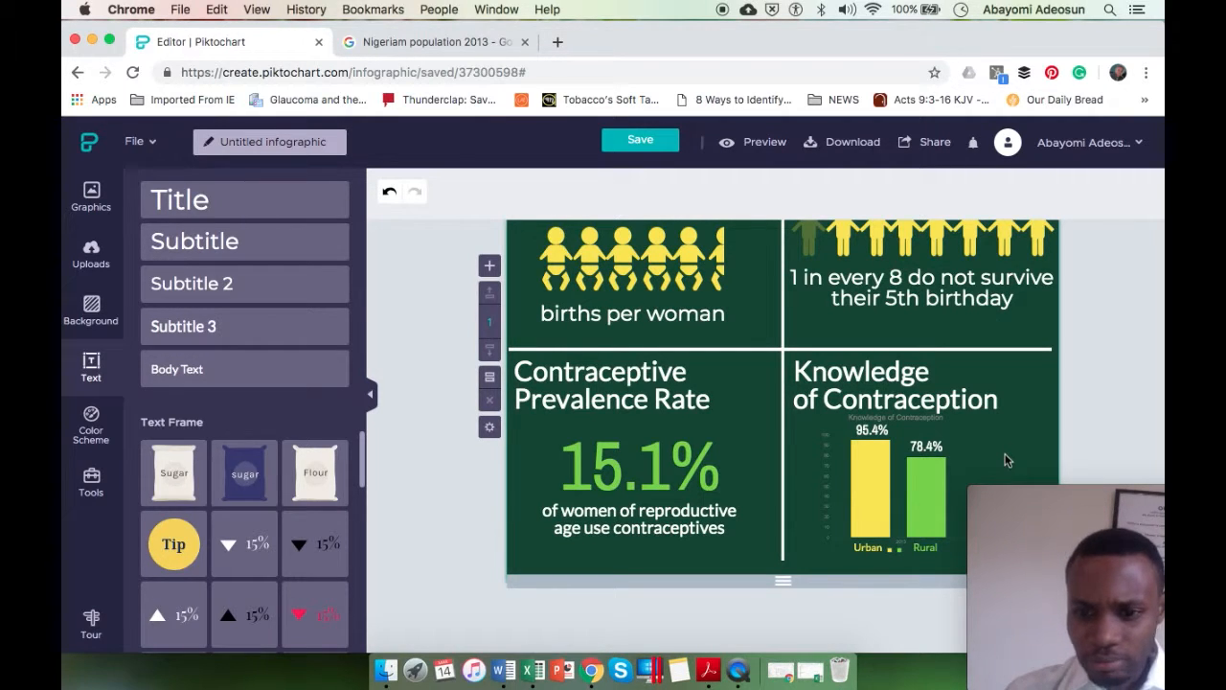
Replace the header in cell B1 of the contraception chart's data with a period and update the chart
mouse_move(951, 436)
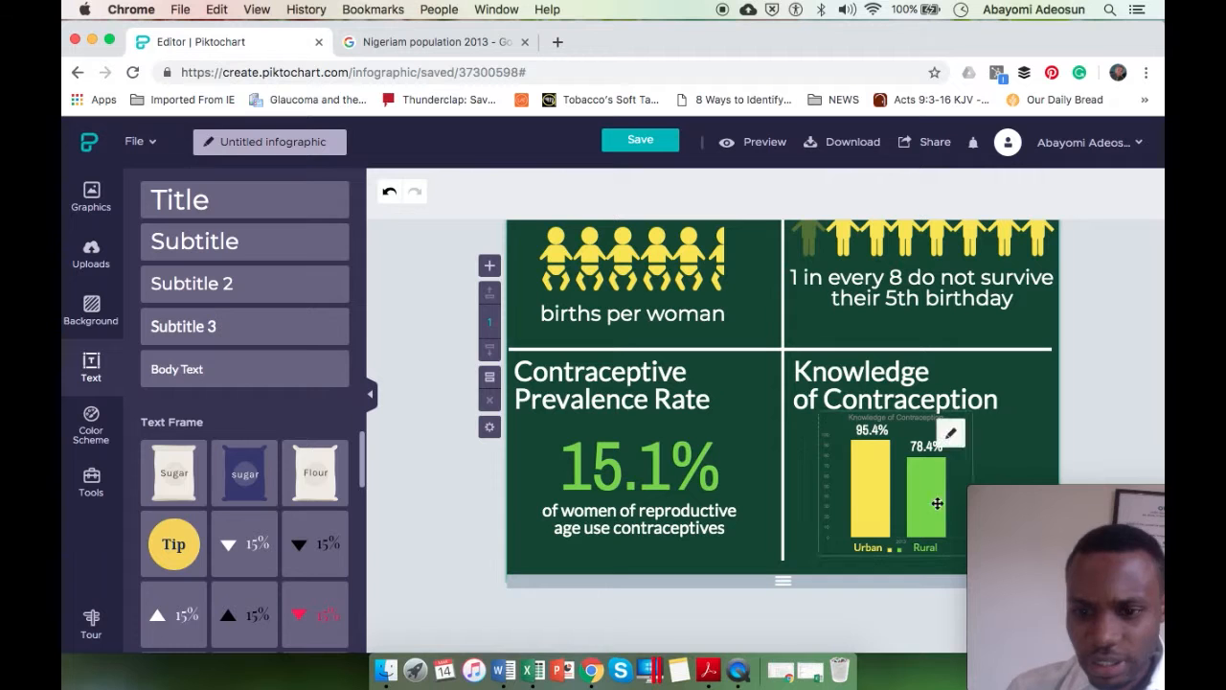
left_click(951, 436)
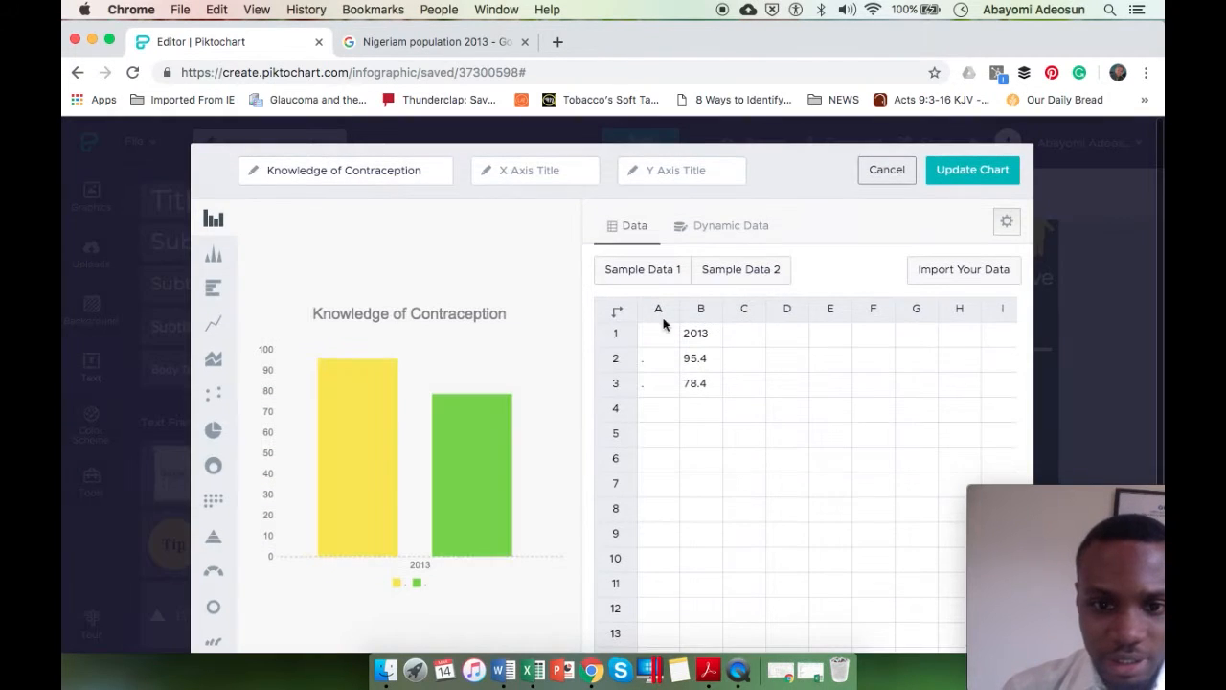
left_click(707, 336)
double_click(706, 335)
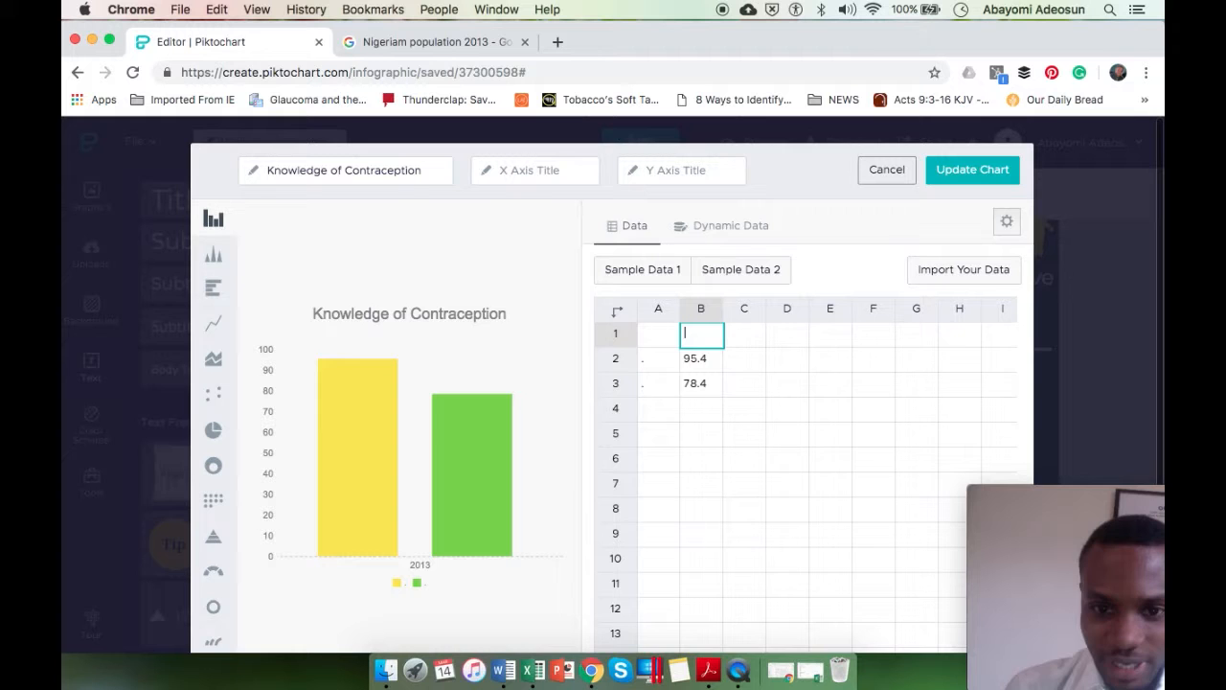
left_click(709, 369)
left_click(1006, 169)
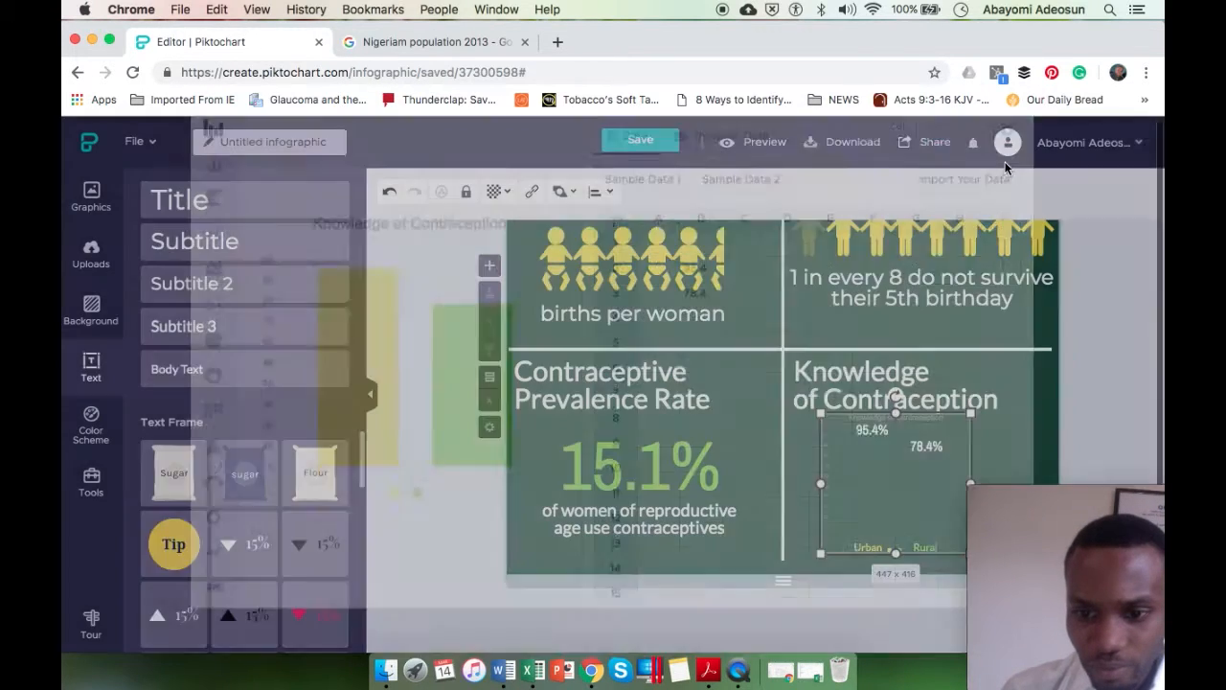
left_click(1022, 446)
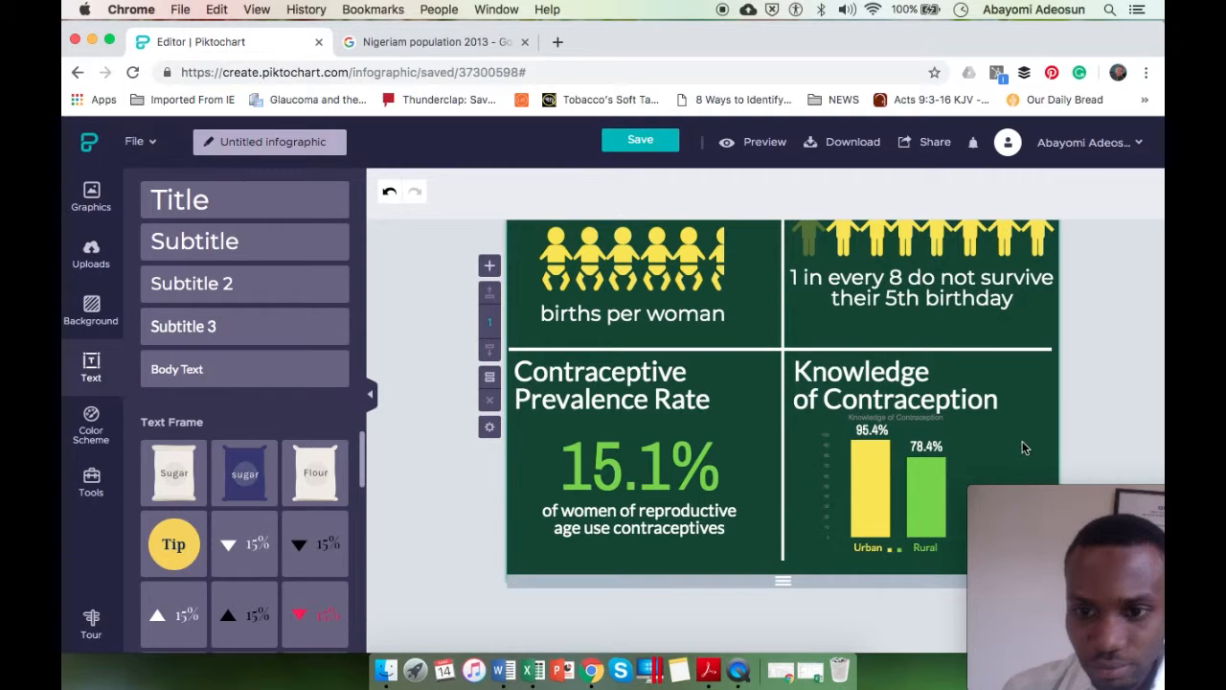
Replace the Knowledge of Contraception chart's own title with a period and update the chart
double_click(953, 434)
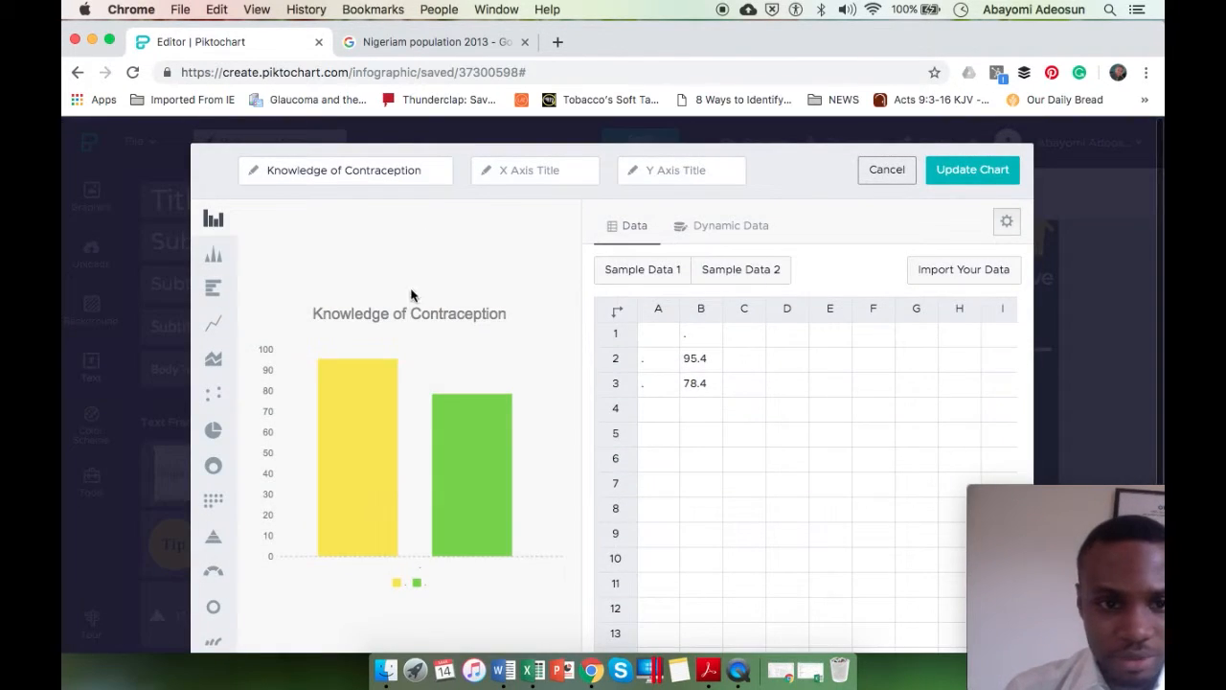
left_click(422, 319)
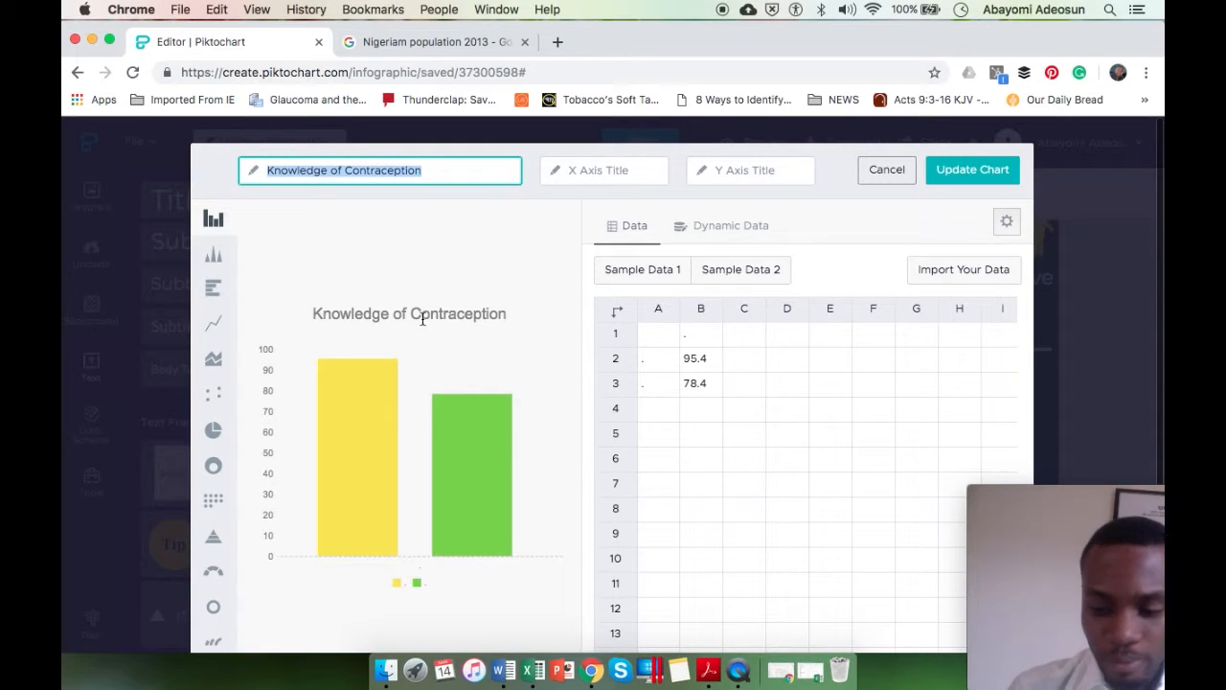
key("BackSpace")
type(".")
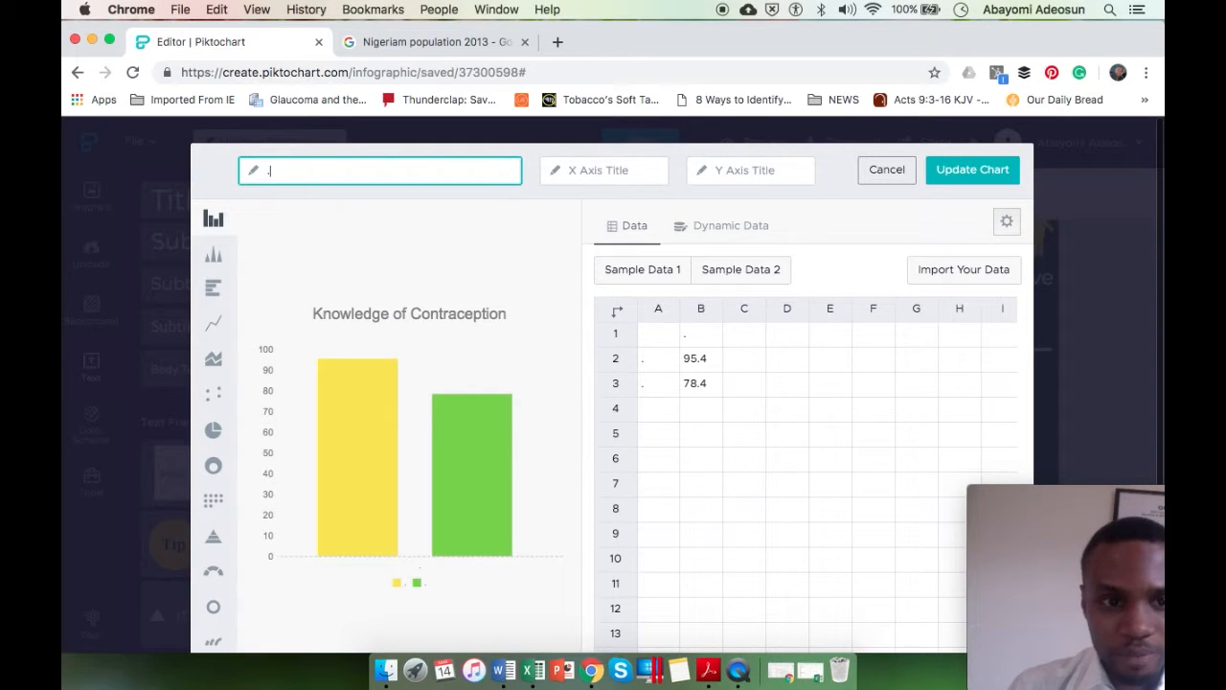
left_click(956, 173)
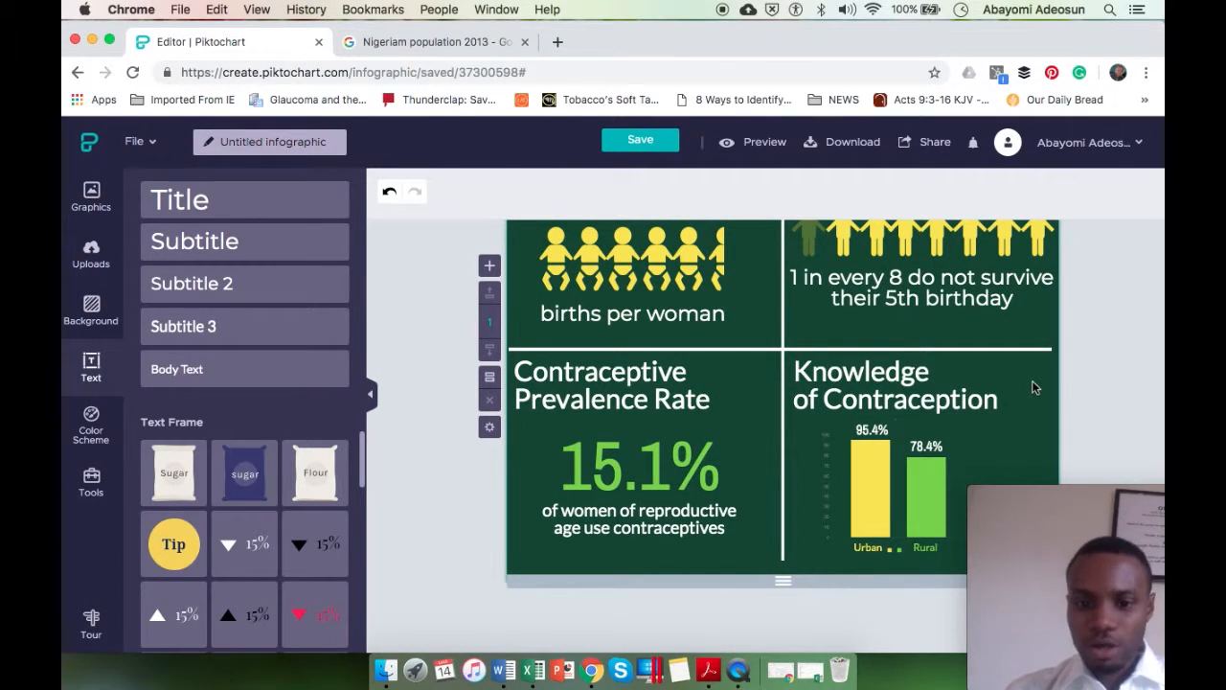
Uncover the Knowledge of Contraception section and shift its bar chart slightly to the right
left_click_drag(1073, 495, 1072, 290)
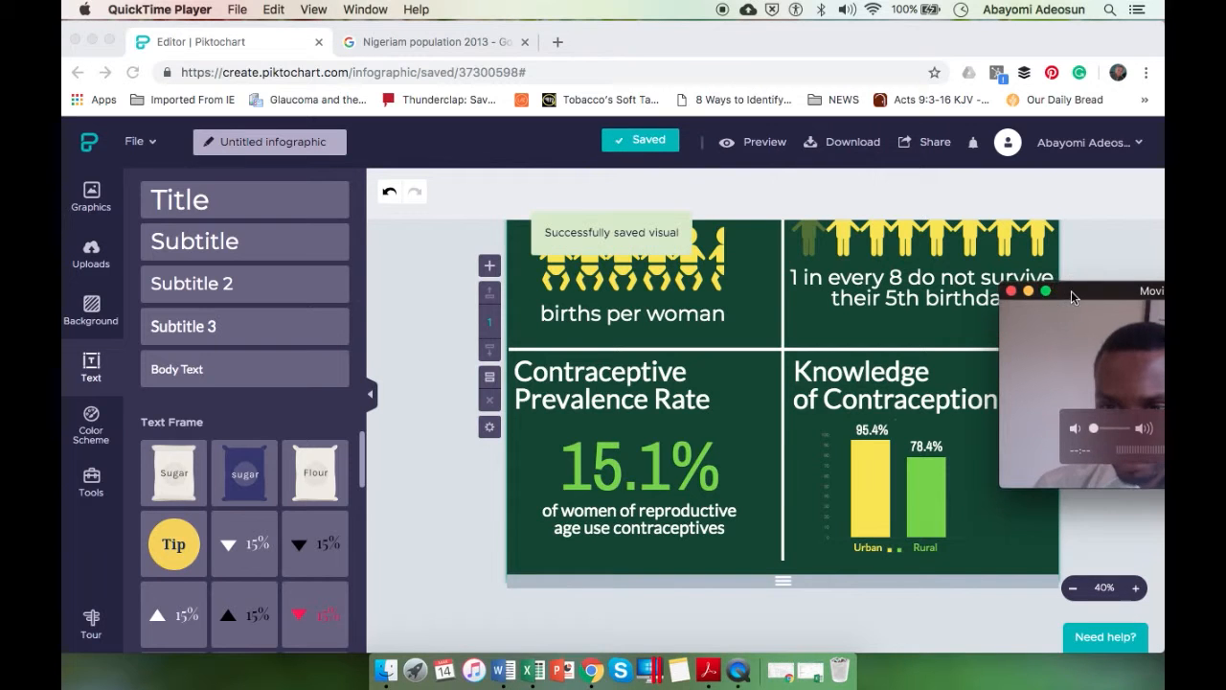
left_click(1073, 587)
left_click(1074, 587)
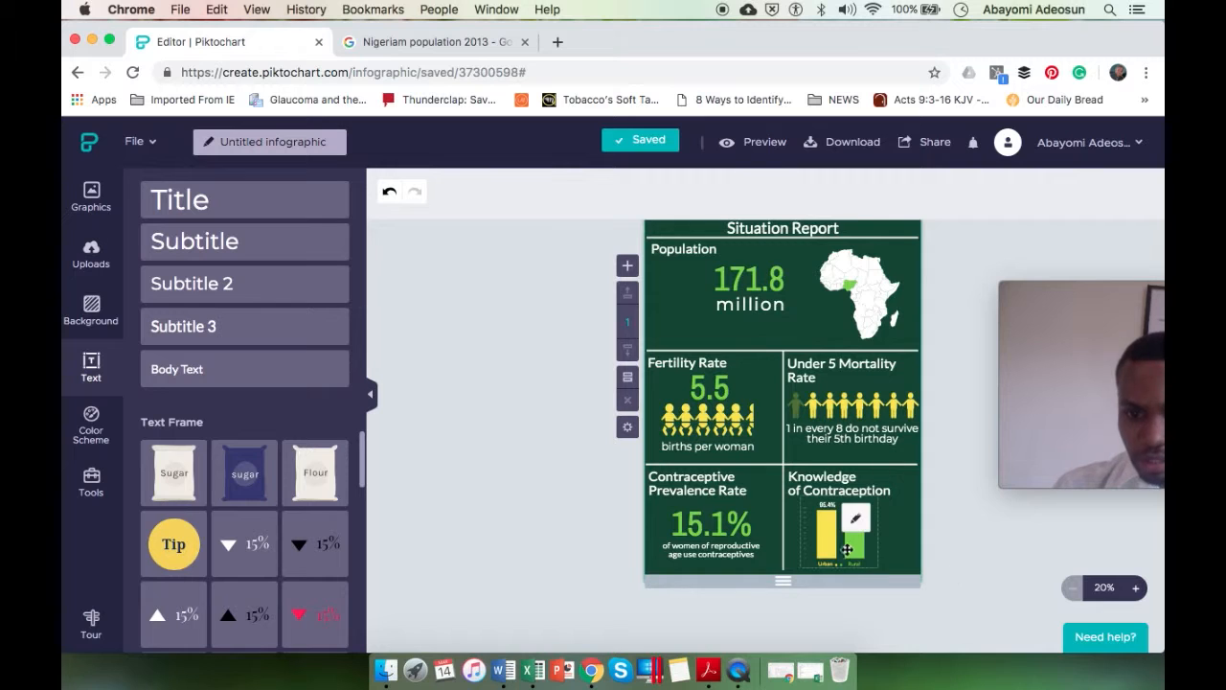
left_click_drag(847, 549, 858, 550)
left_click(931, 571)
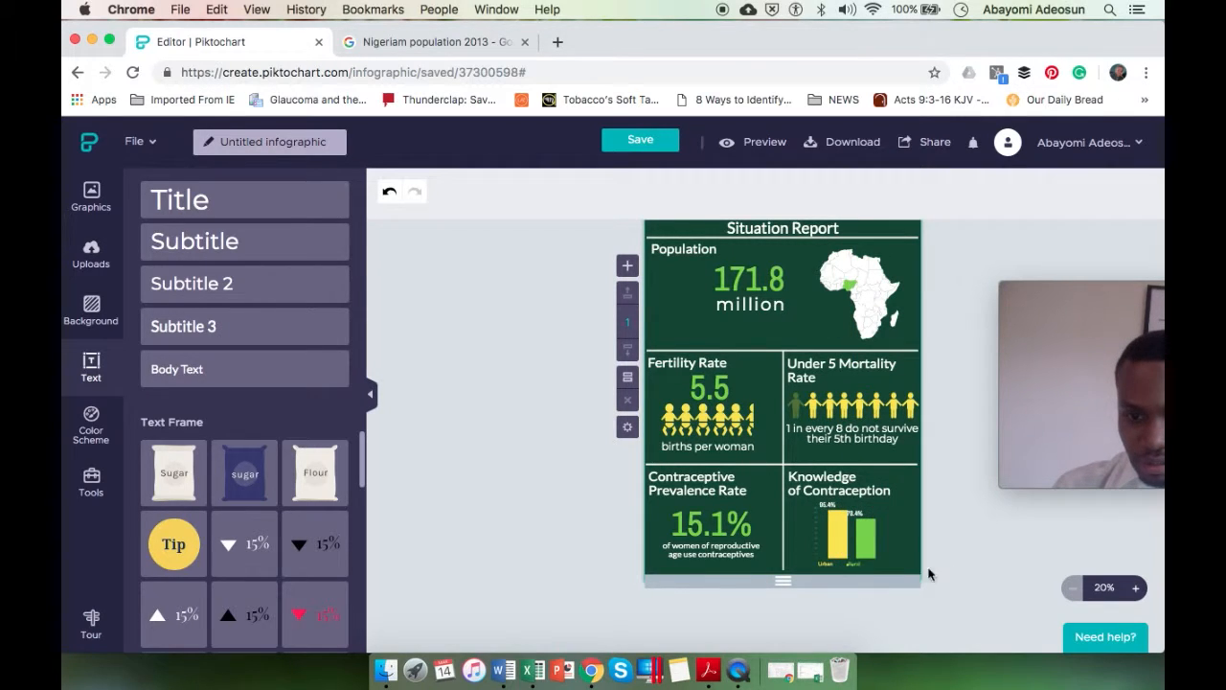
Select the chart's percentage and Urban/Rural labels together and nudge them right until they line up with the bars
left_click(826, 565)
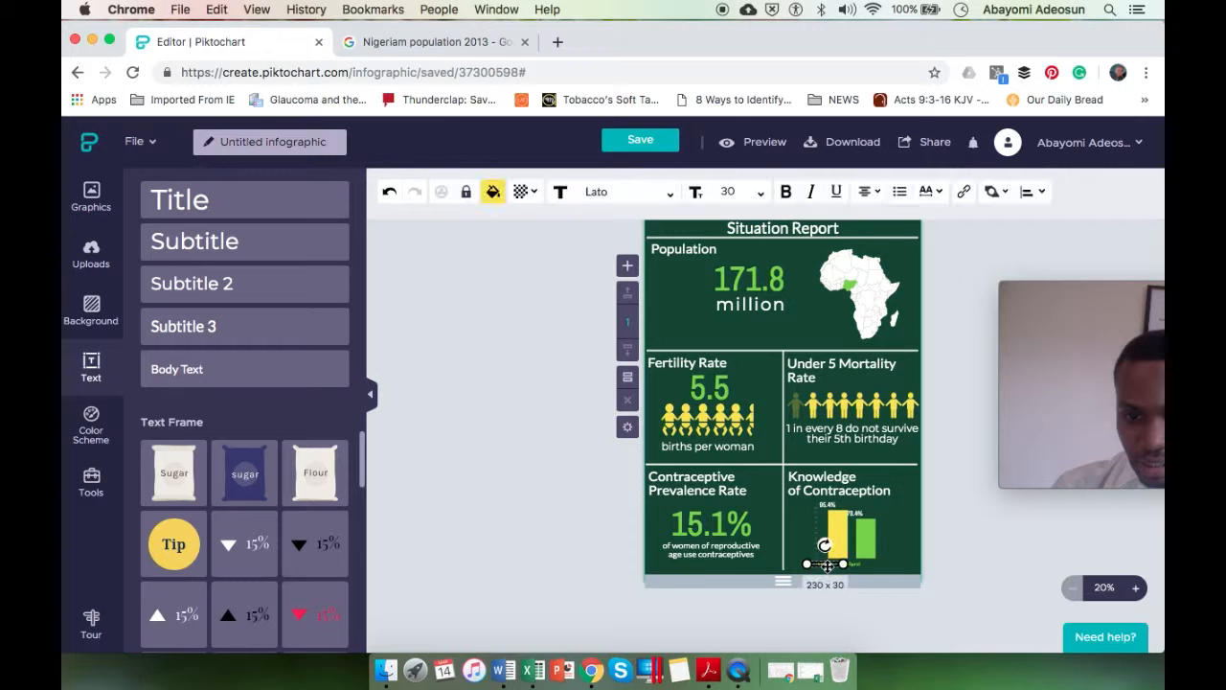
double_click(1135, 588)
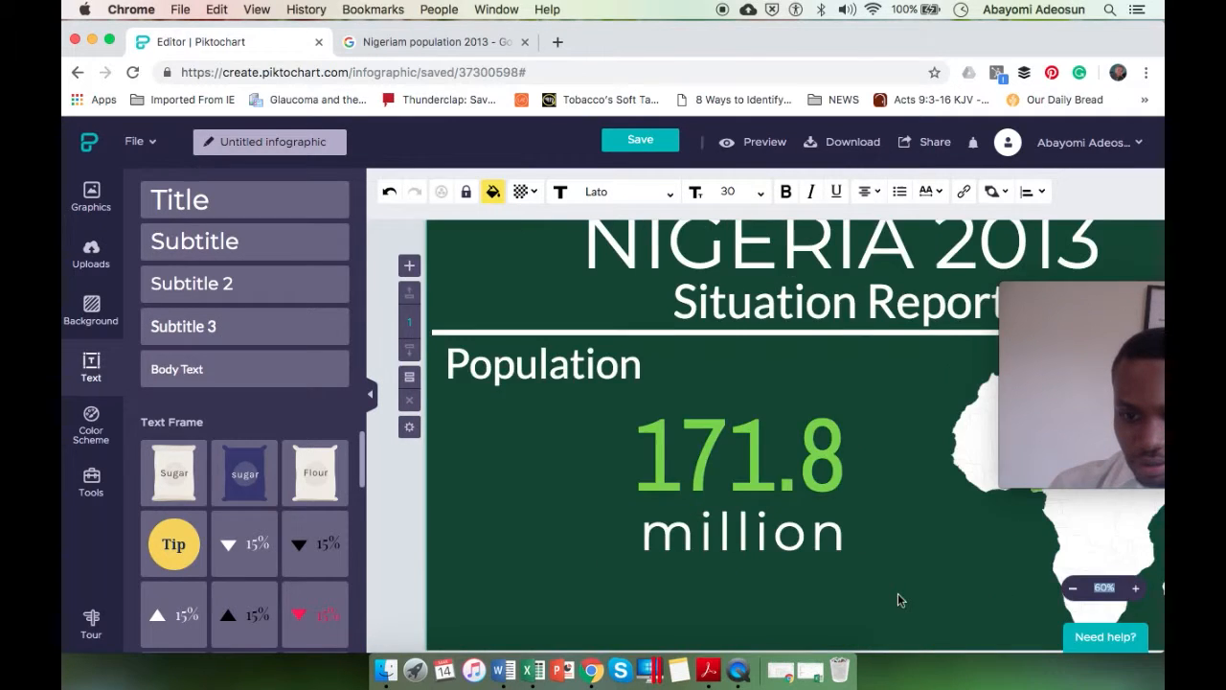
scroll(897, 596, "down", 10)
scroll(898, 596, "up", 1)
scroll(892, 594, "up", 5)
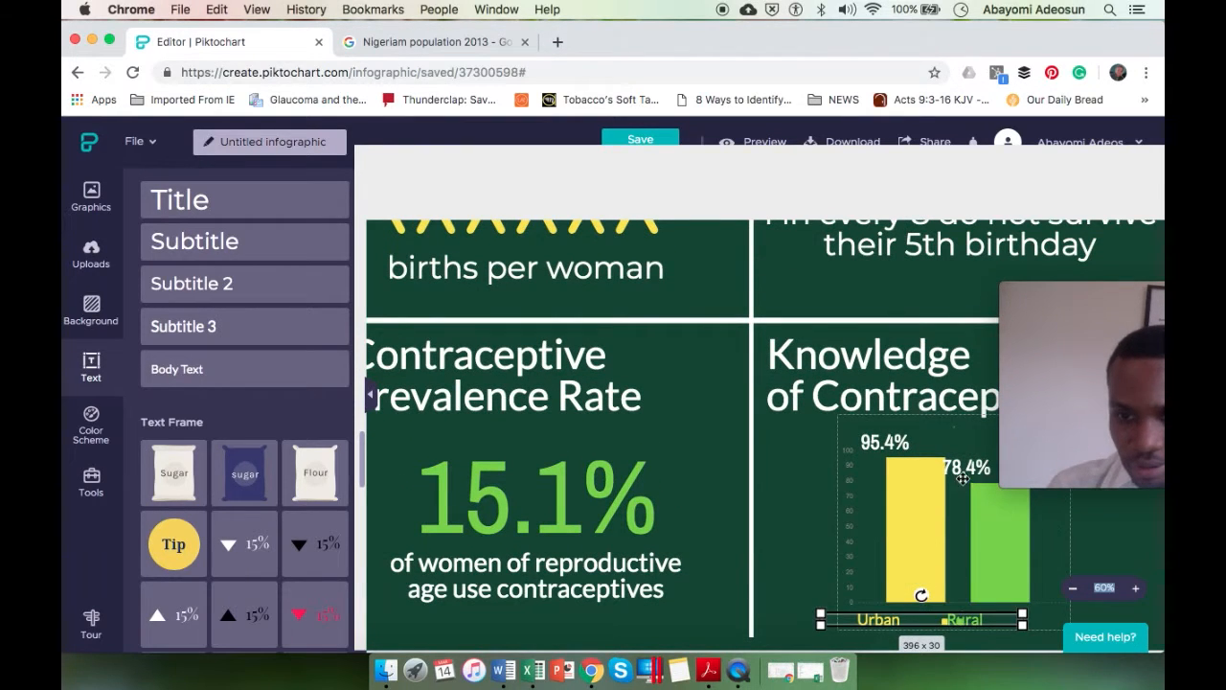
left_click(920, 580)
left_click(873, 446, "shift")
key("Right")
key("Right")
key("Right")
key("Right")
key("Right")
key("Right")
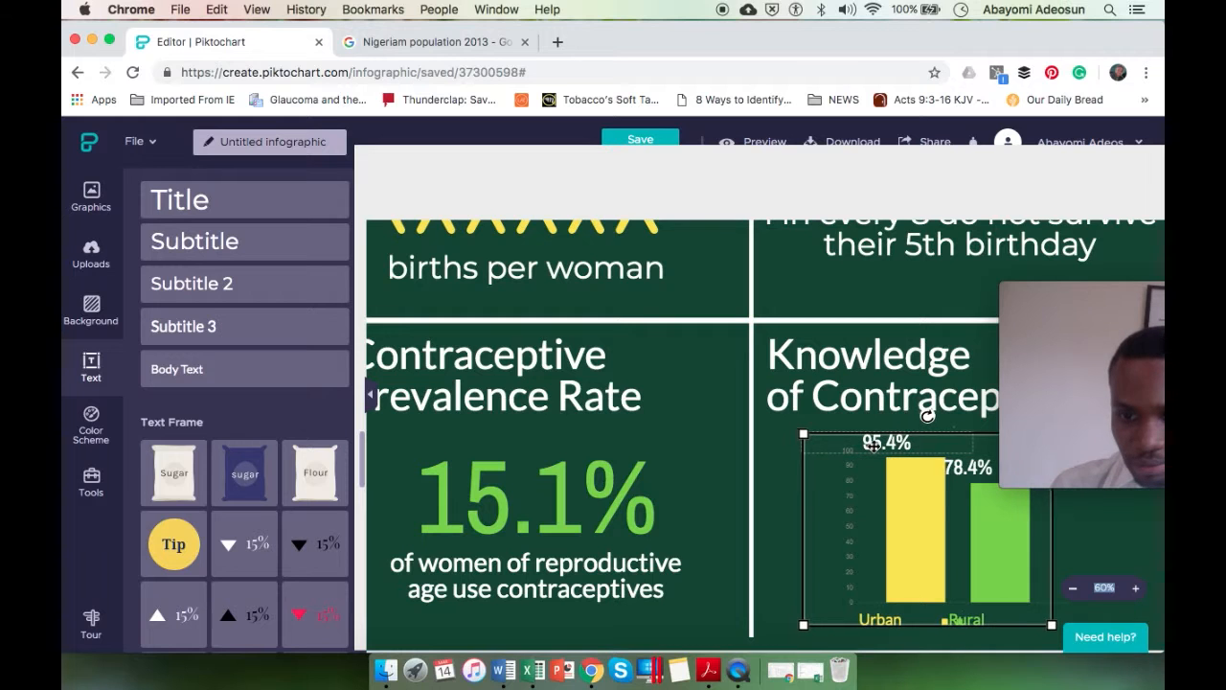
key("Right")
key("Right")
key("Right")
key("Right")
key("Right")
key("Right")
key("Right")
key("Right")
key("Right")
key("Right")
key("Right")
key("Right")
key("Right")
key("Right")
key("Right")
key("Right")
key("Right")
key("Right")
key("Right")
key("Right")
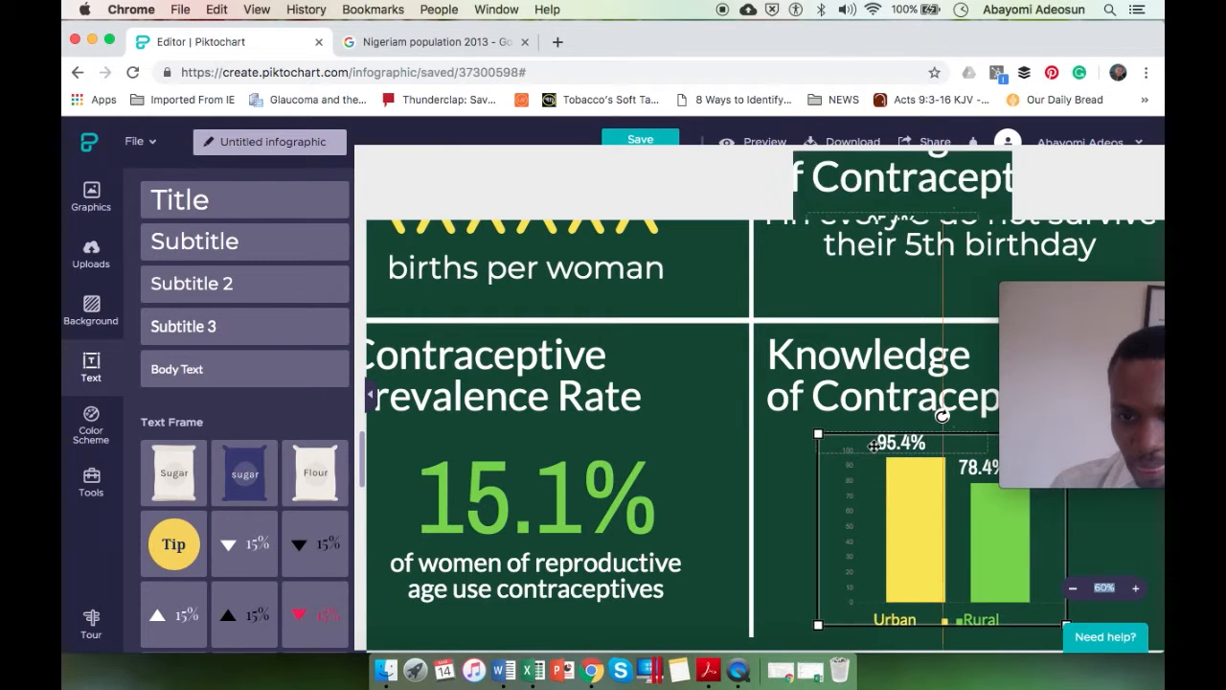
key("Right")
key("Right")
key("Right")
key("Right")
key("Right")
key("Right")
key("Right")
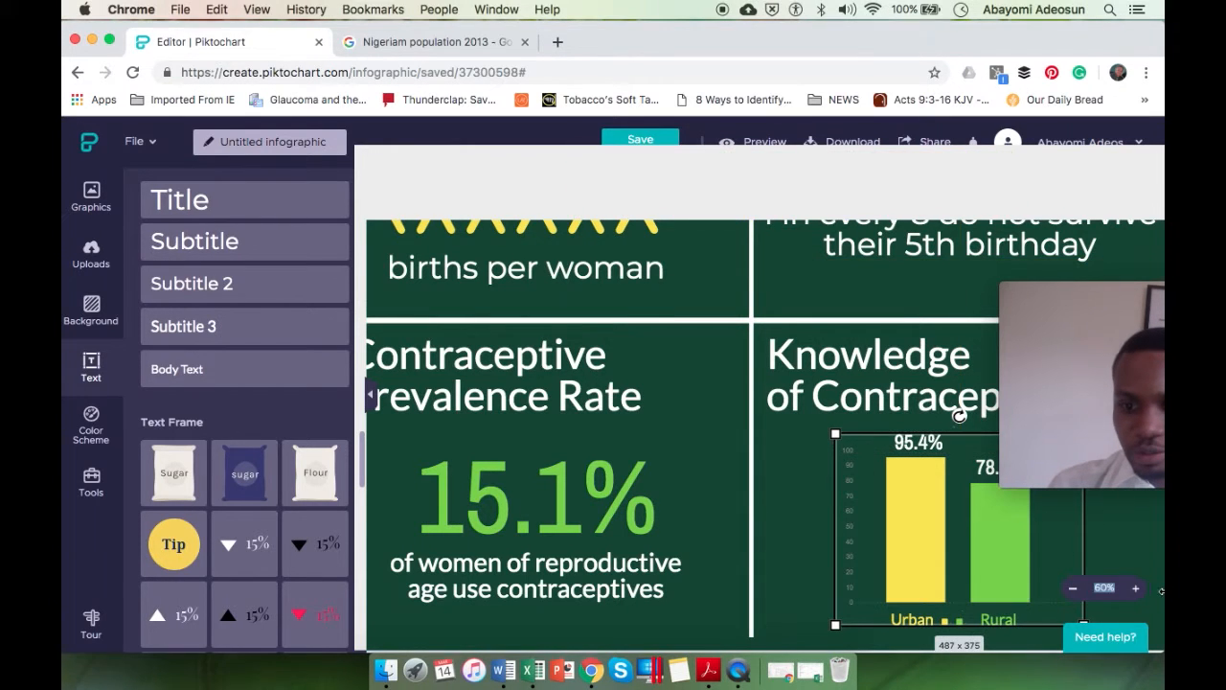
left_click(1073, 588)
left_click(1073, 588)
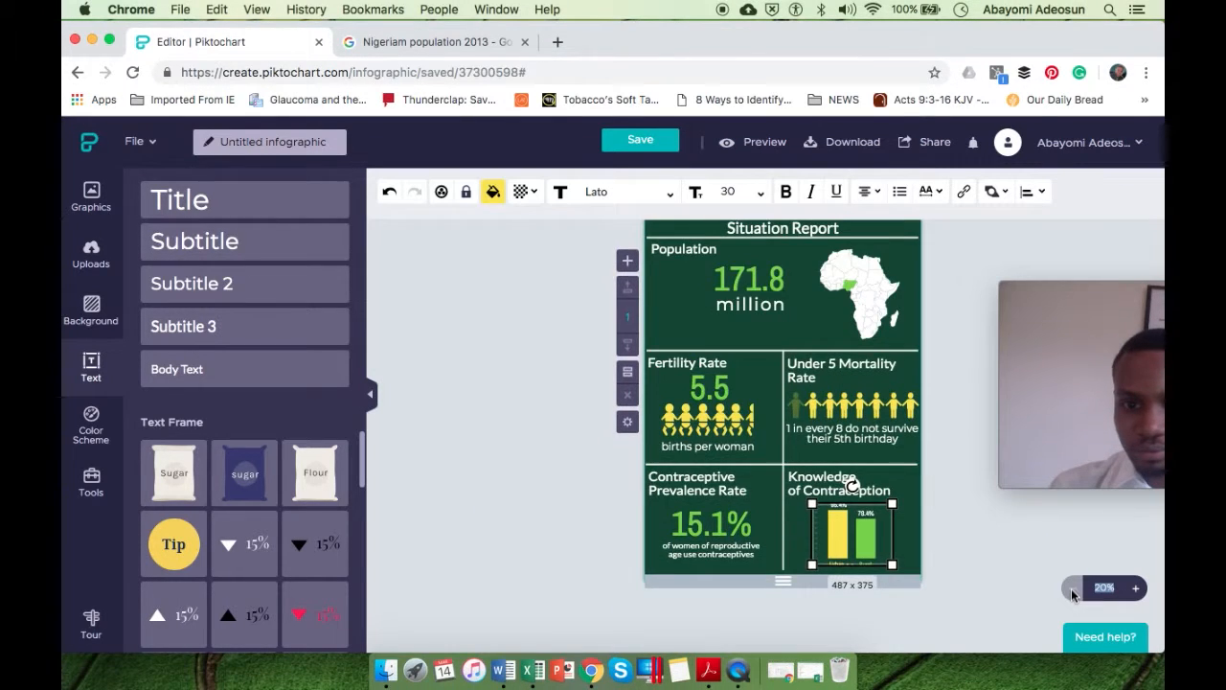
scroll(971, 552, "up", 1)
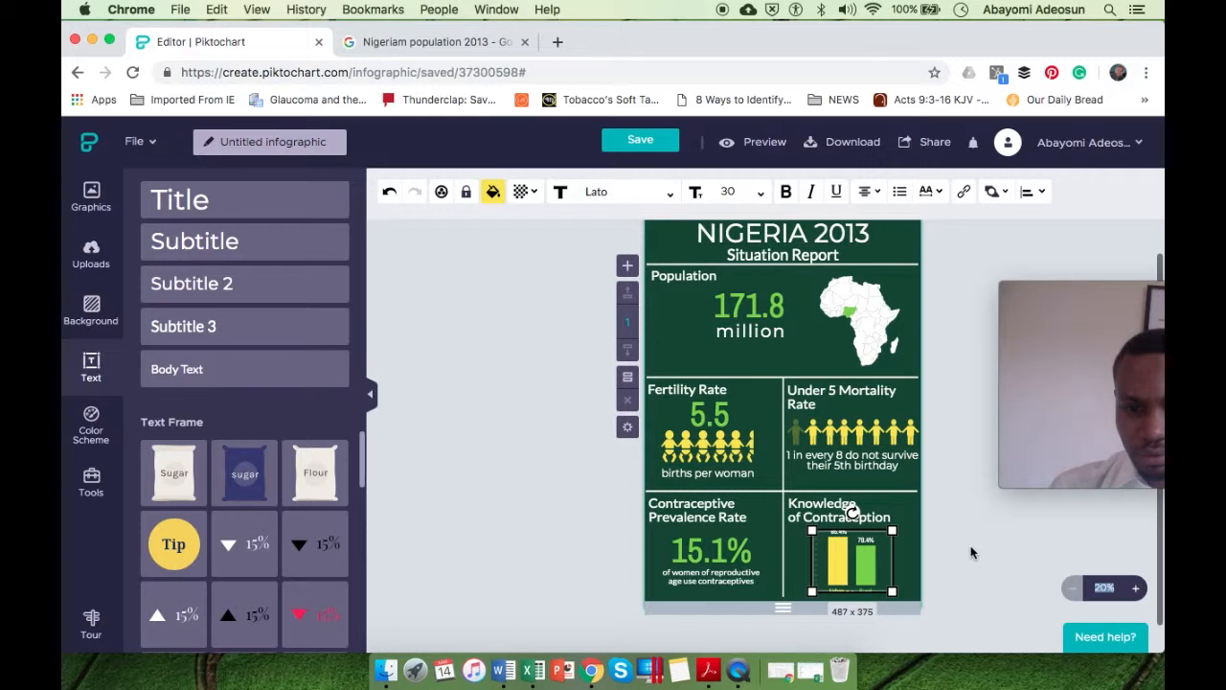
left_click(971, 552)
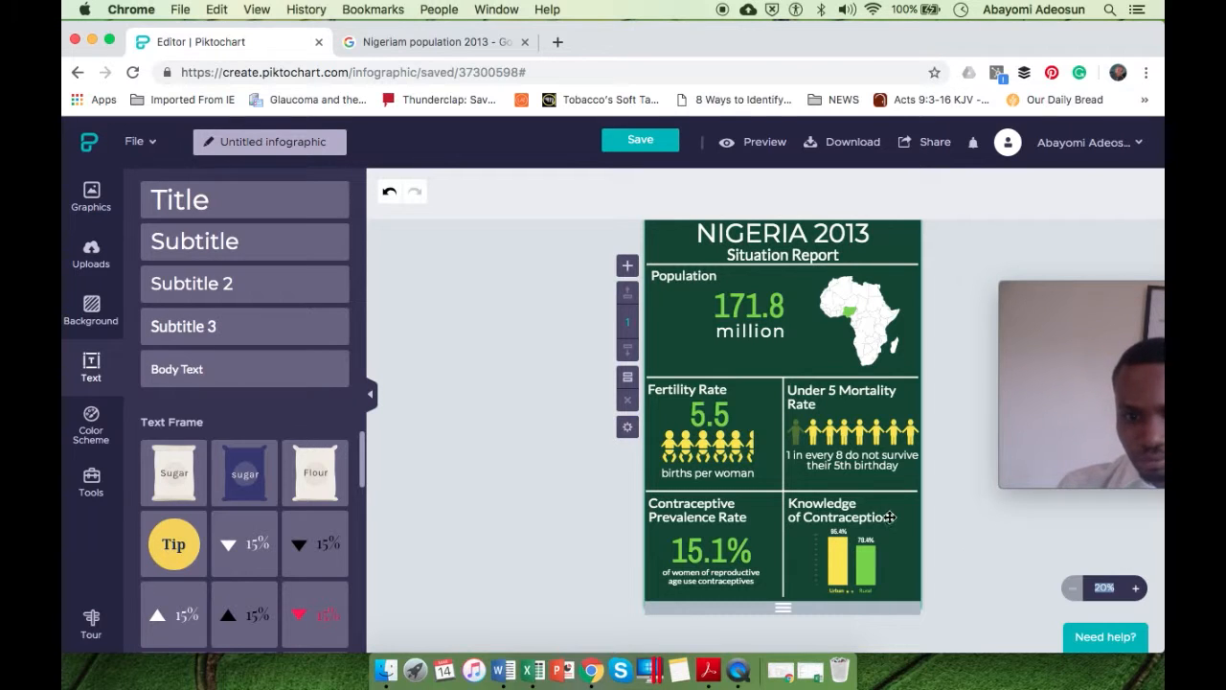
Try coloring the 5.5 fertility rate figure white and undo the change
left_click(712, 420)
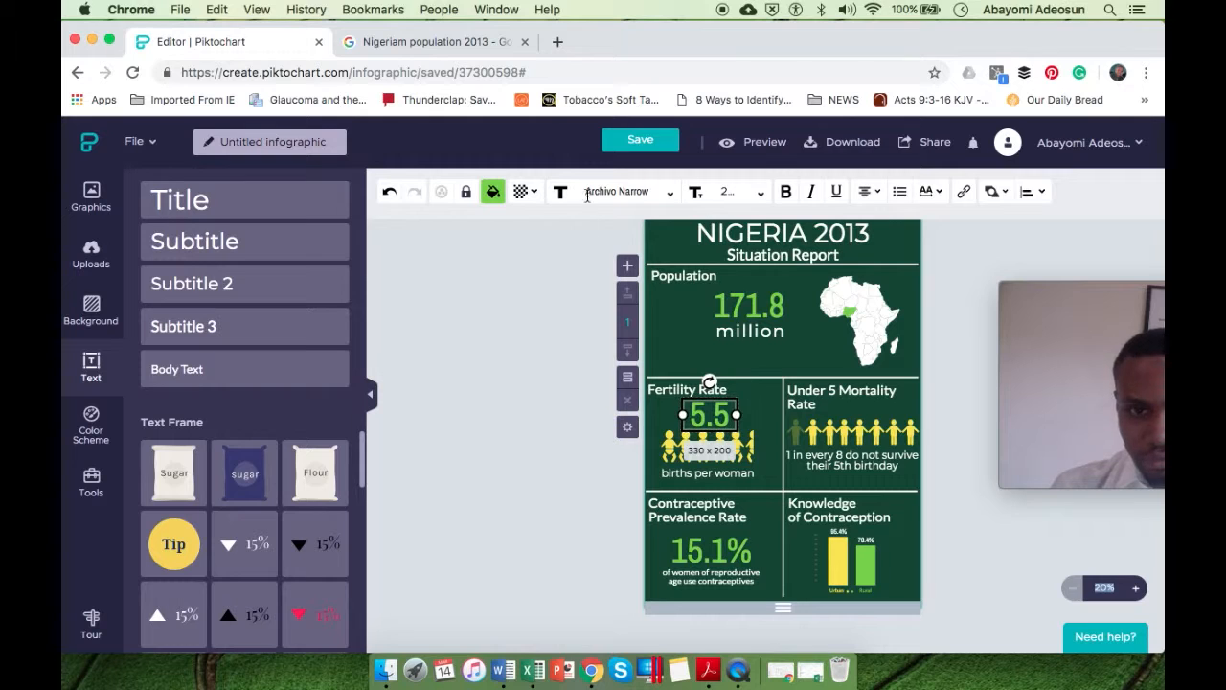
left_click(492, 192)
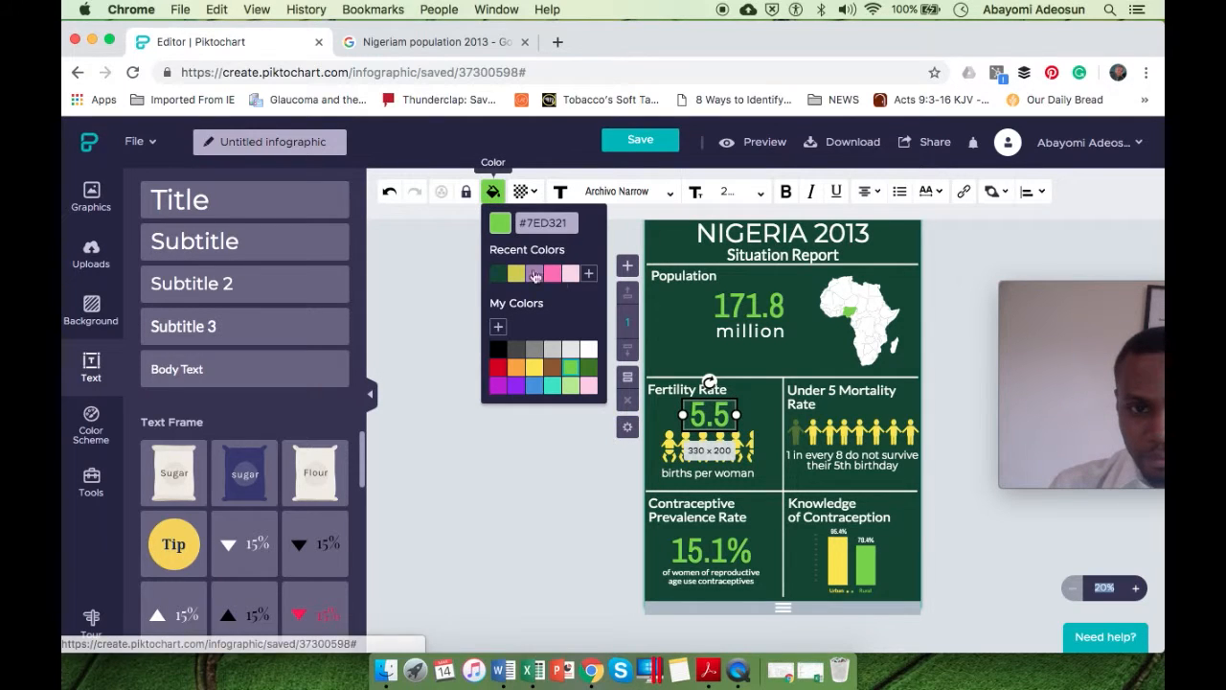
left_click(588, 349)
left_click(566, 493)
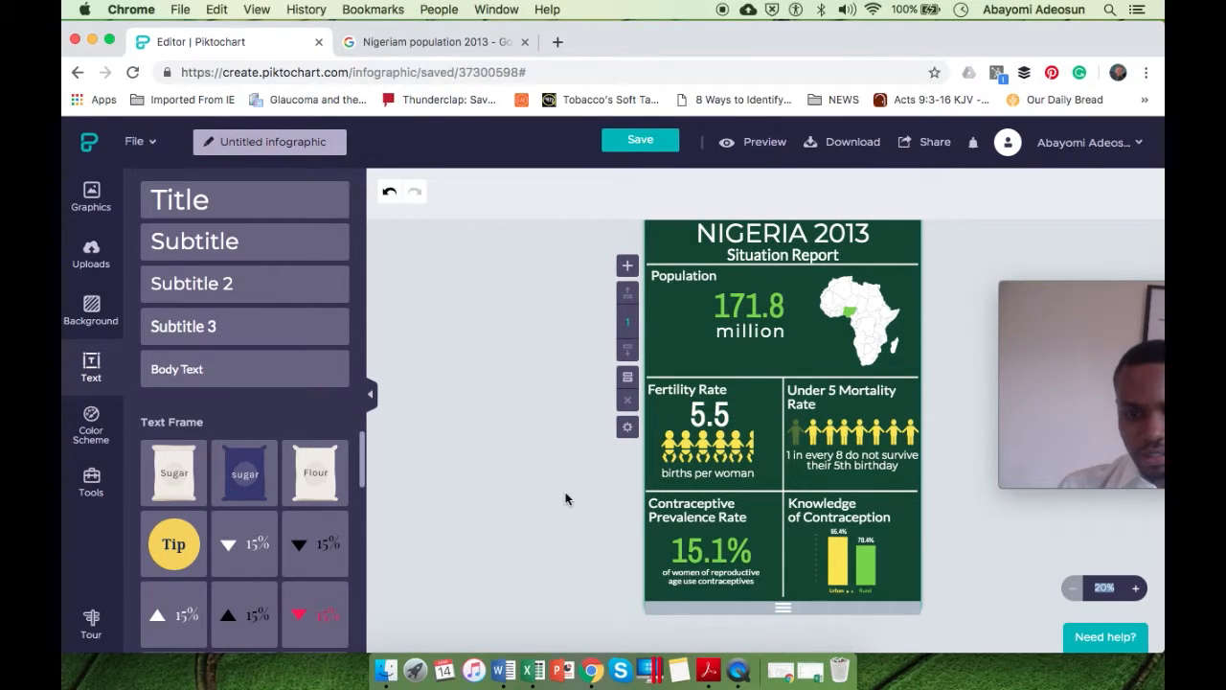
key("super+z")
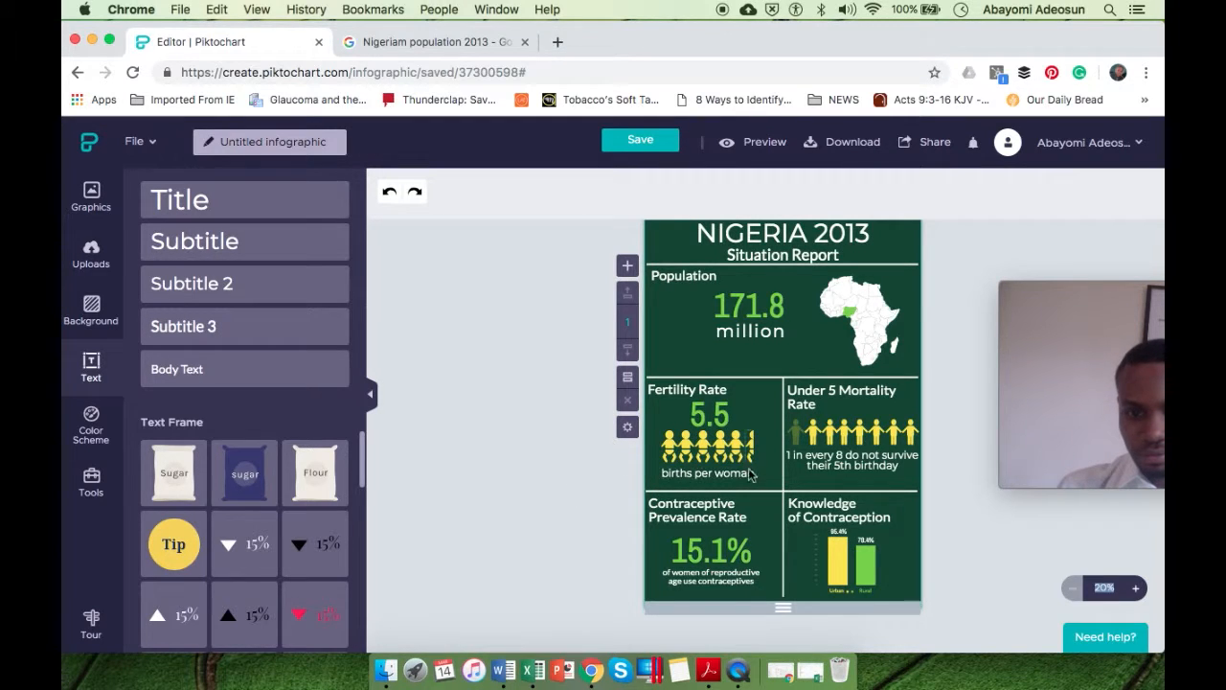
Try coloring the 15.1% contraceptive prevalence figure yellow (#F8E71C) and undo the change
left_click(737, 537)
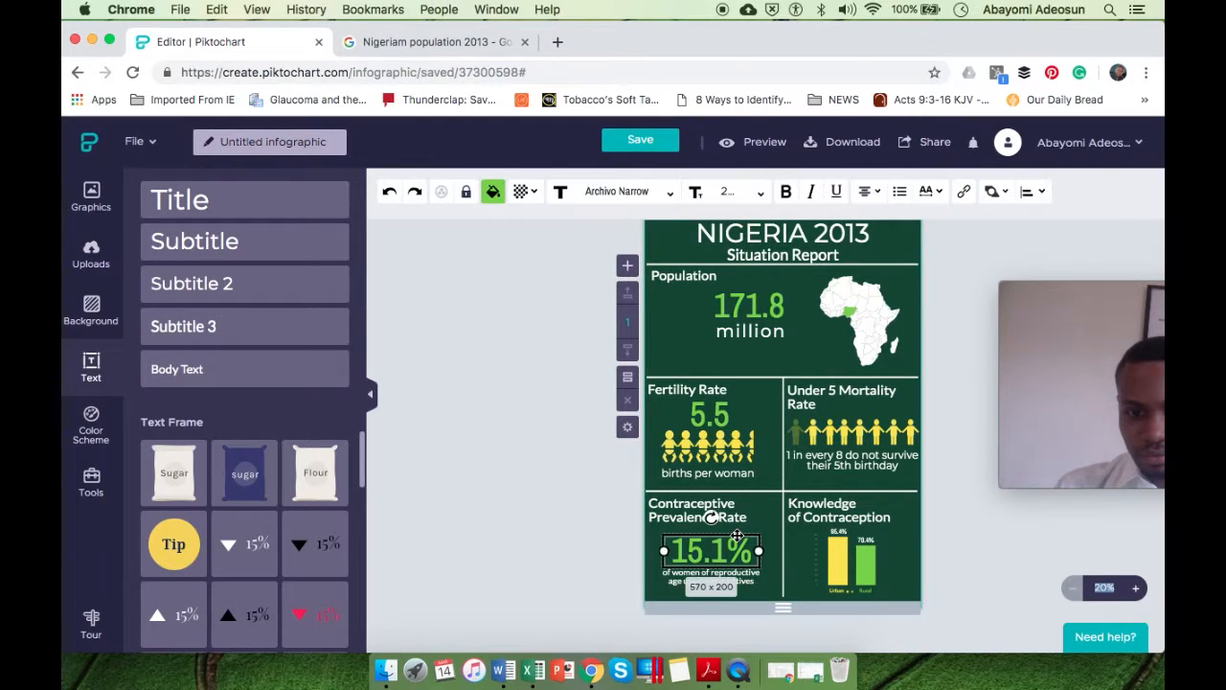
left_click(492, 191)
left_click(534, 367)
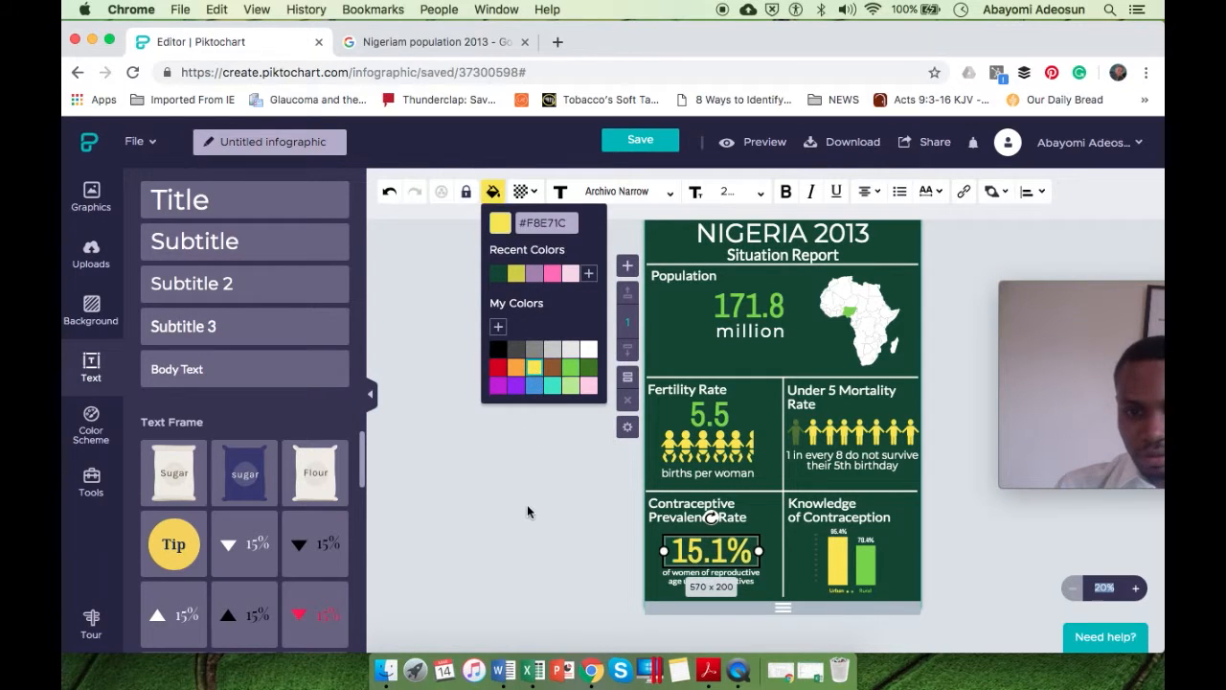
left_click(527, 504)
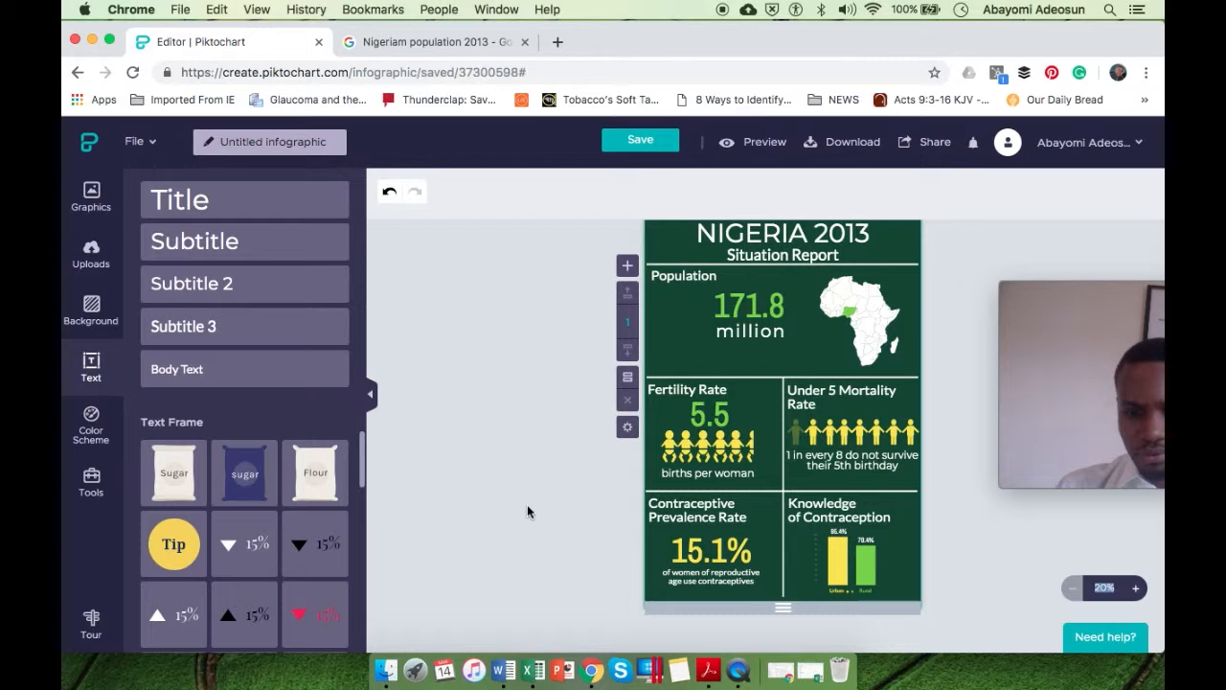
key("super+z")
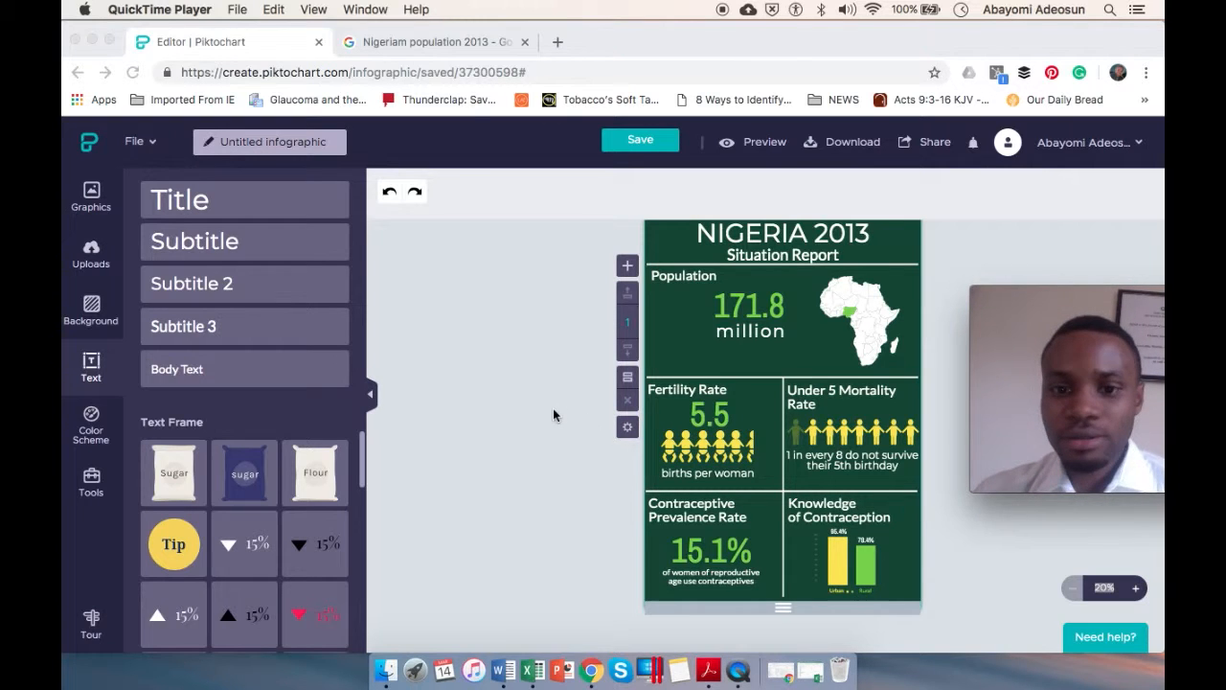
Save the infographic
scroll(553, 414, "up", 2)
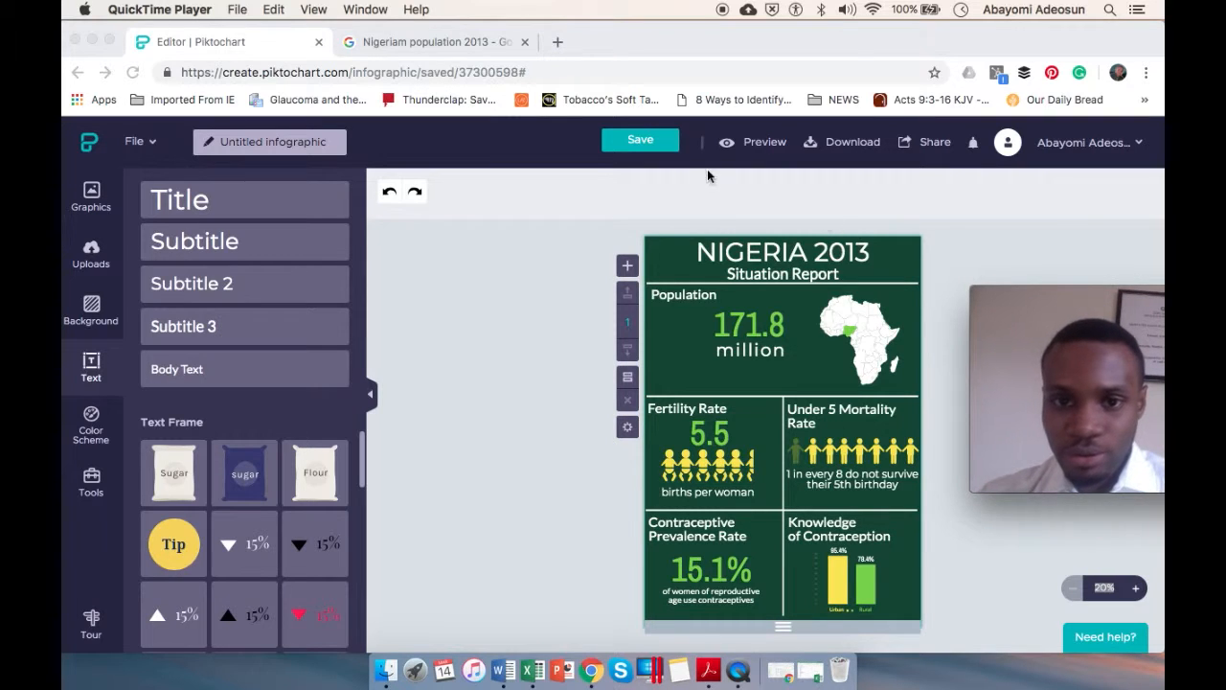
left_click(657, 141)
left_click(614, 151)
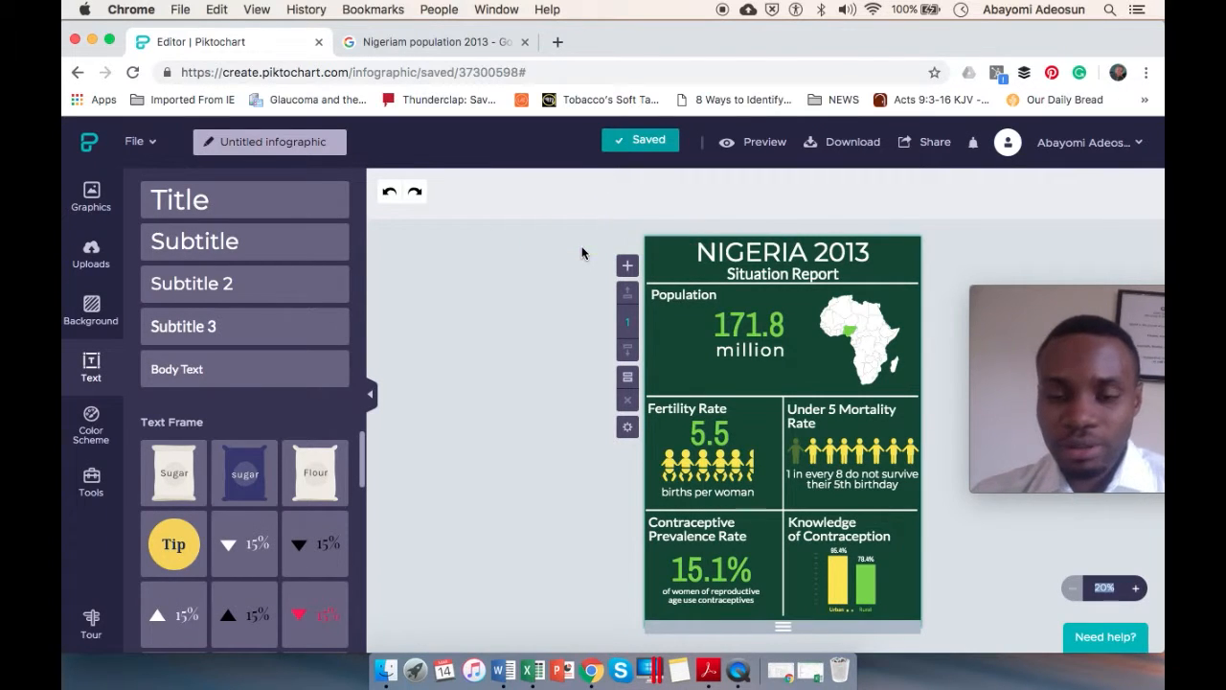
Start downloading the infographic as a PNG in Medium quality and choose the Desktop as the save location
left_click(853, 143)
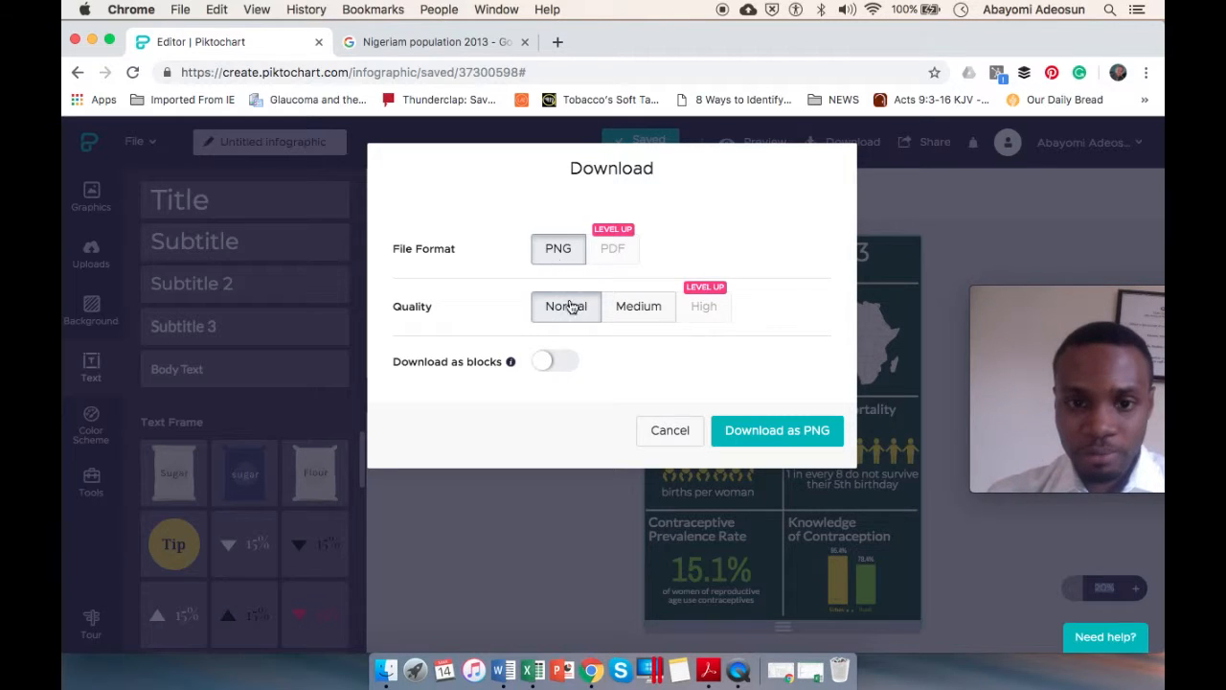
left_click(639, 314)
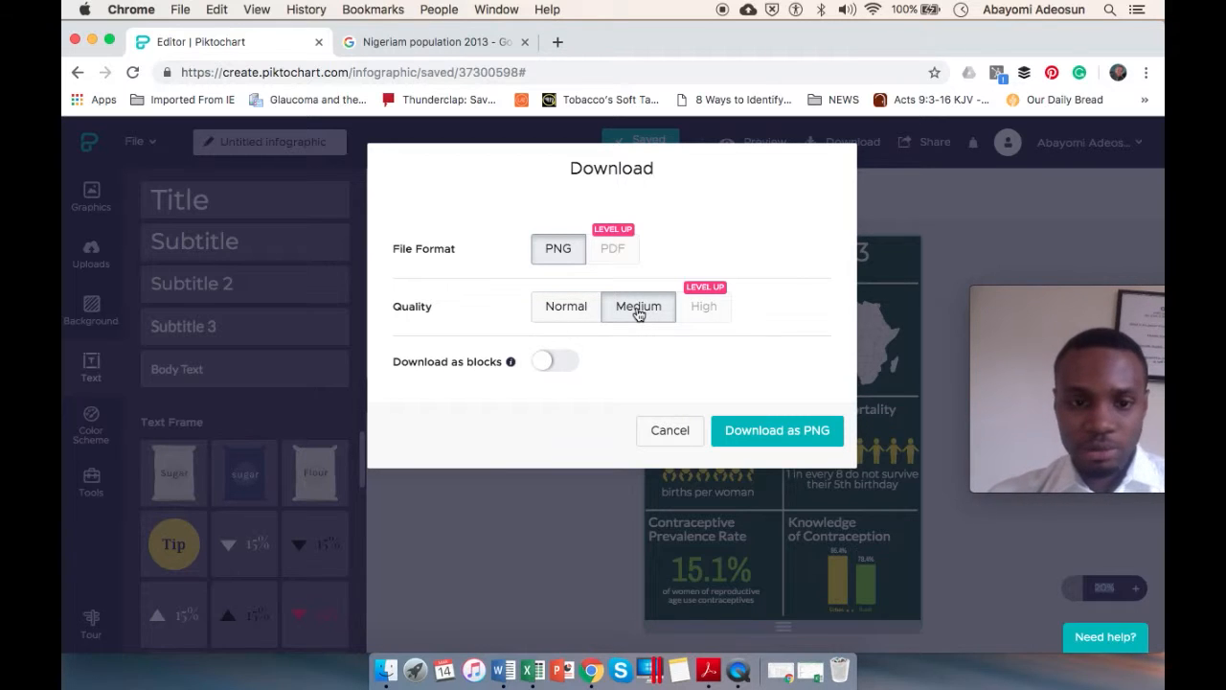
mouse_move(511, 363)
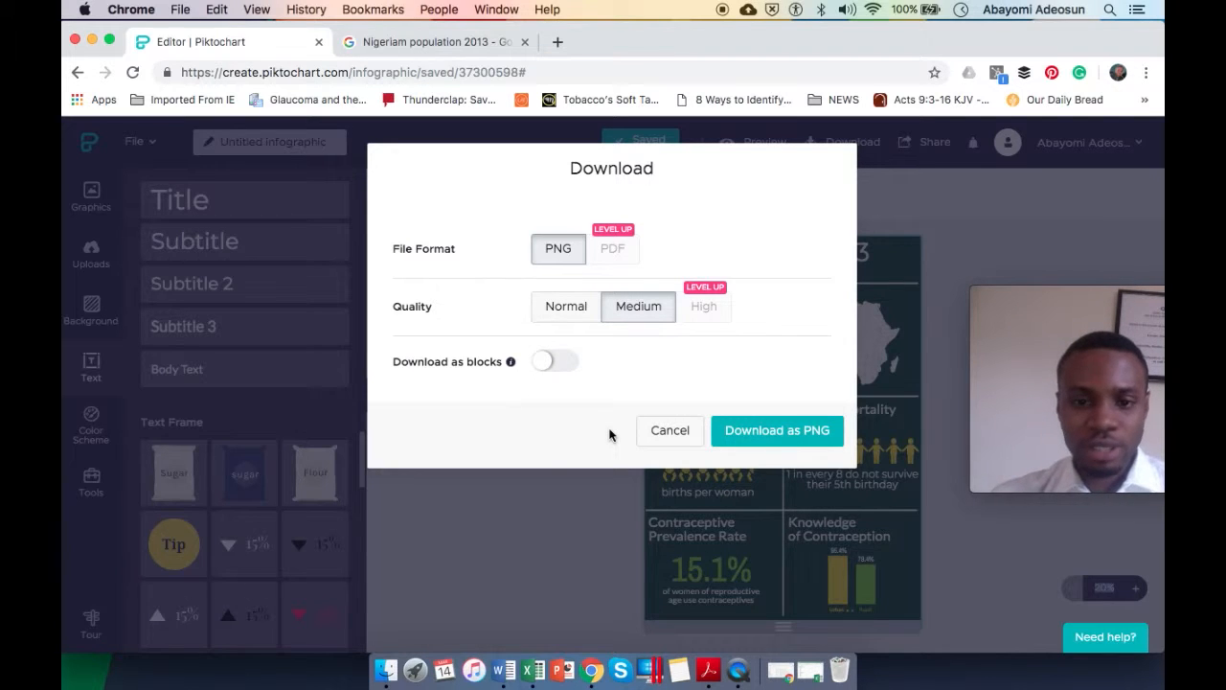
left_click(782, 440)
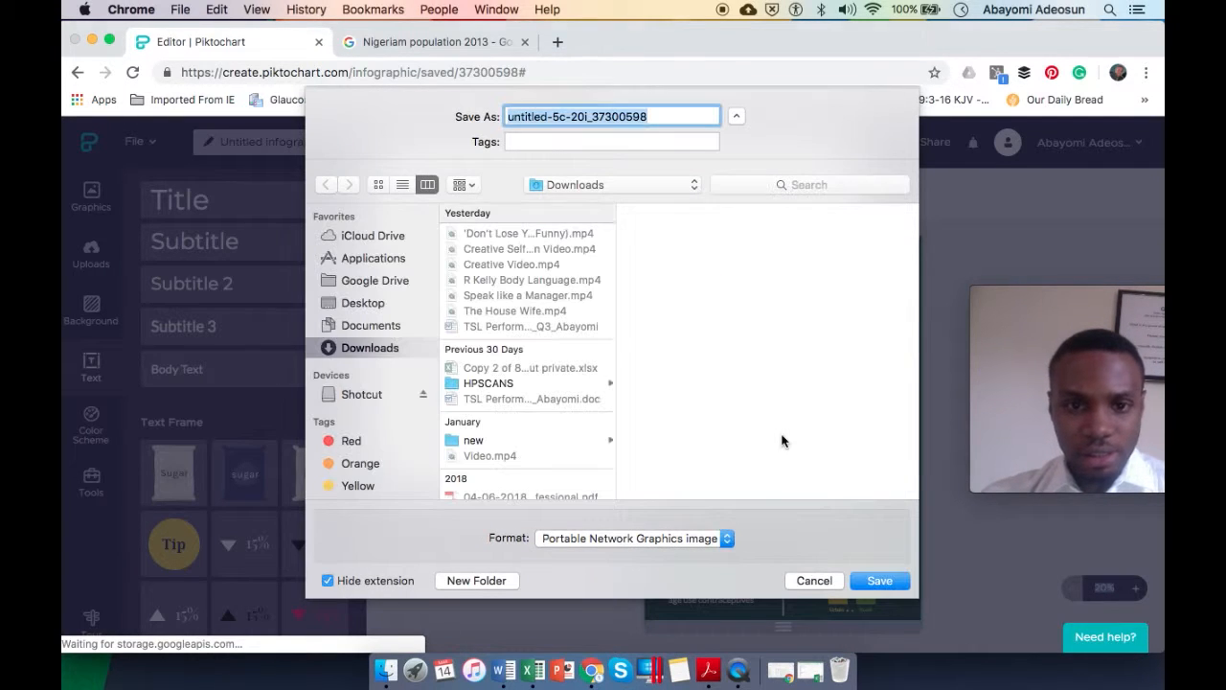
left_click(373, 305)
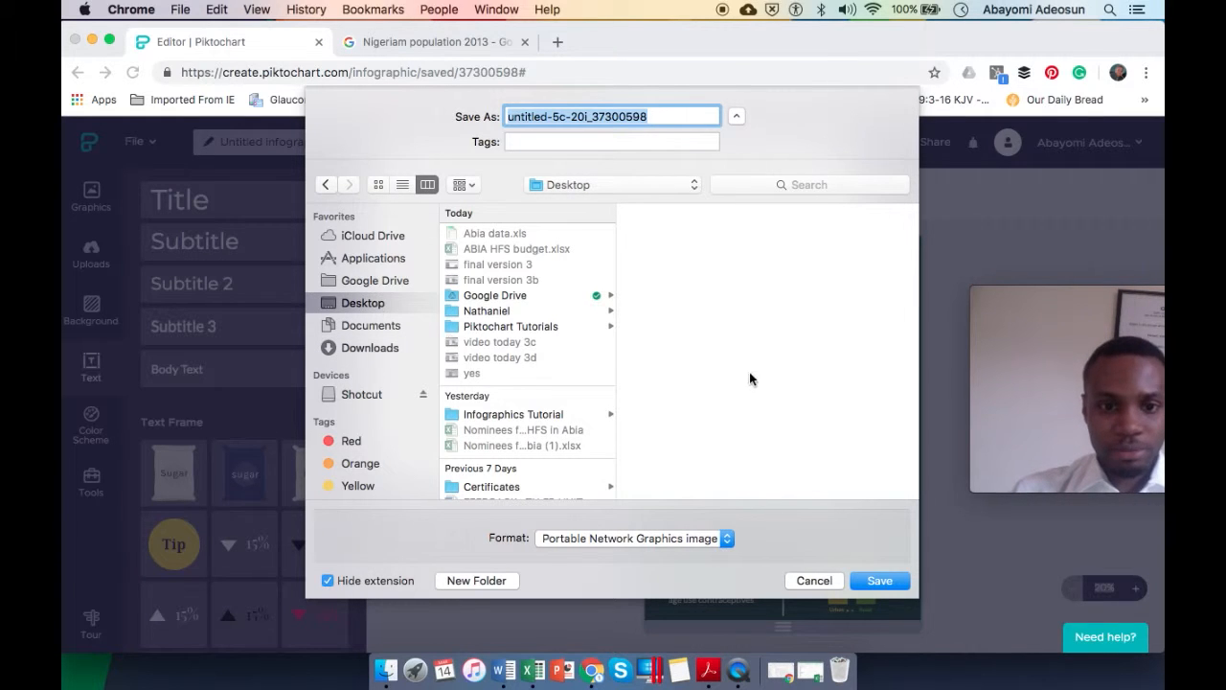
type("M")
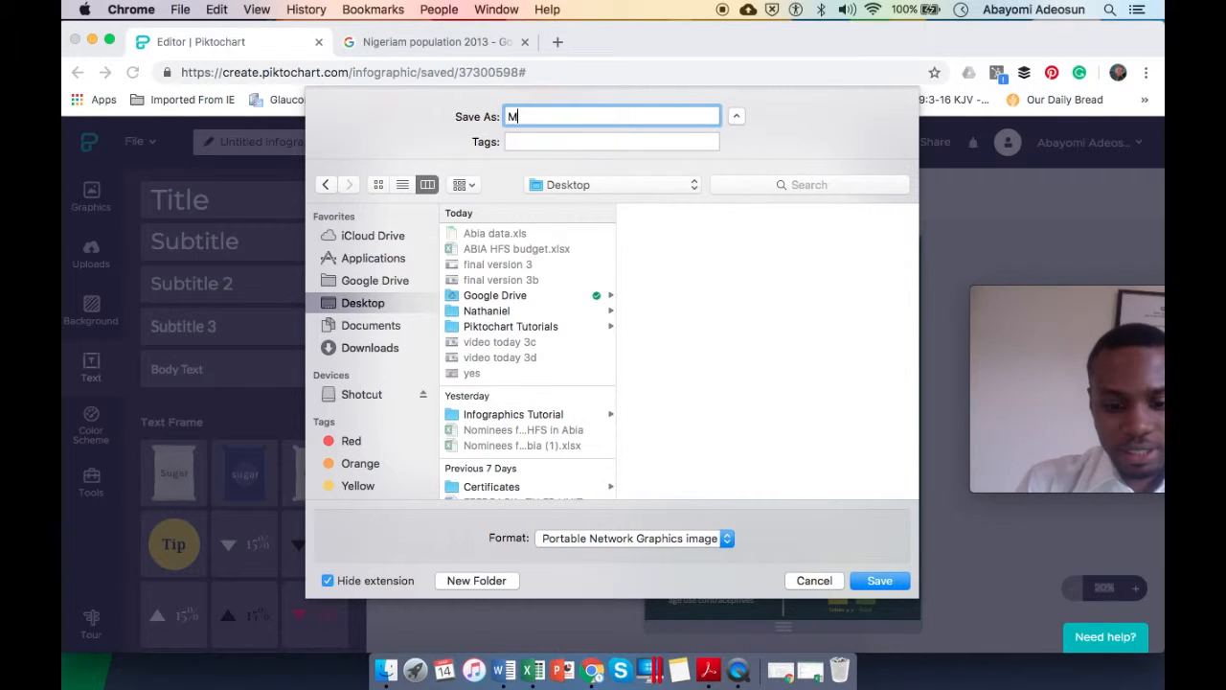
type("graph")
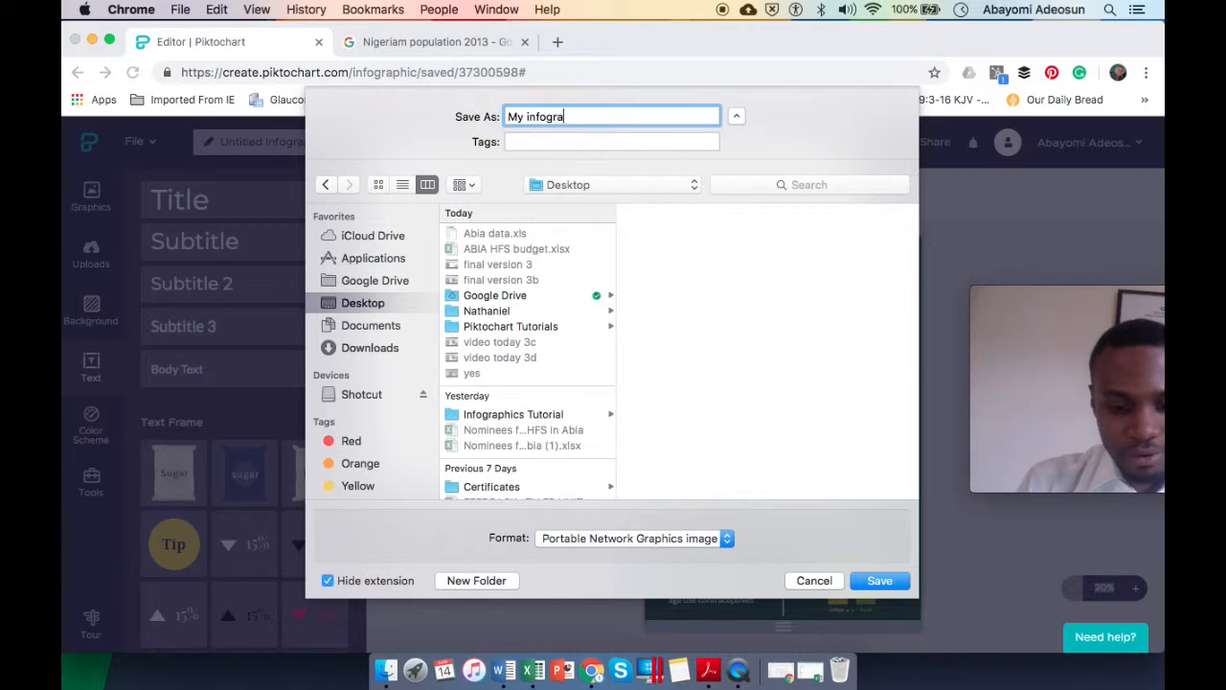
key("BackSpace")
key("BackSpace")
key("BackSpace")
key("BackSpace")
key("BackSpace")
key("BackSpace")
key("BackSpace")
key("BackSpace")
key("BackSpace")
key("BackSpace")
key("BackSpace")
key("BackSpace")
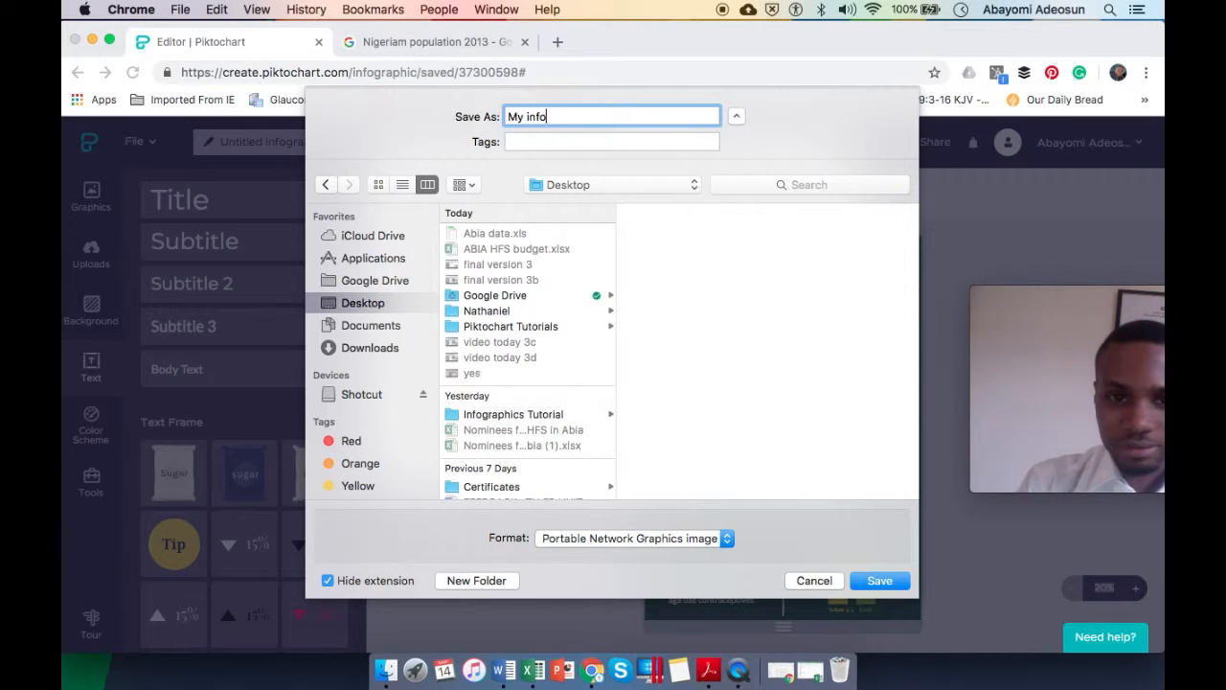
Name the downloaded image "Nigeria 2013 - Situation Report" and save it
type("Nigeri")
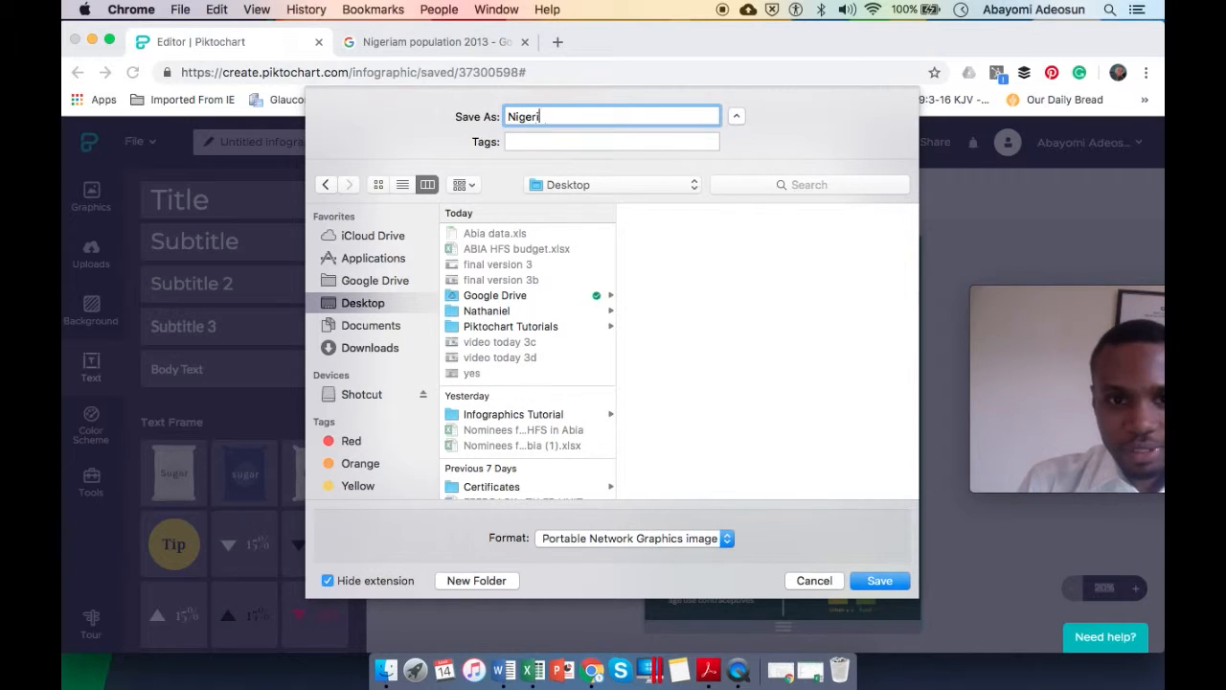
type("a 2013 ")
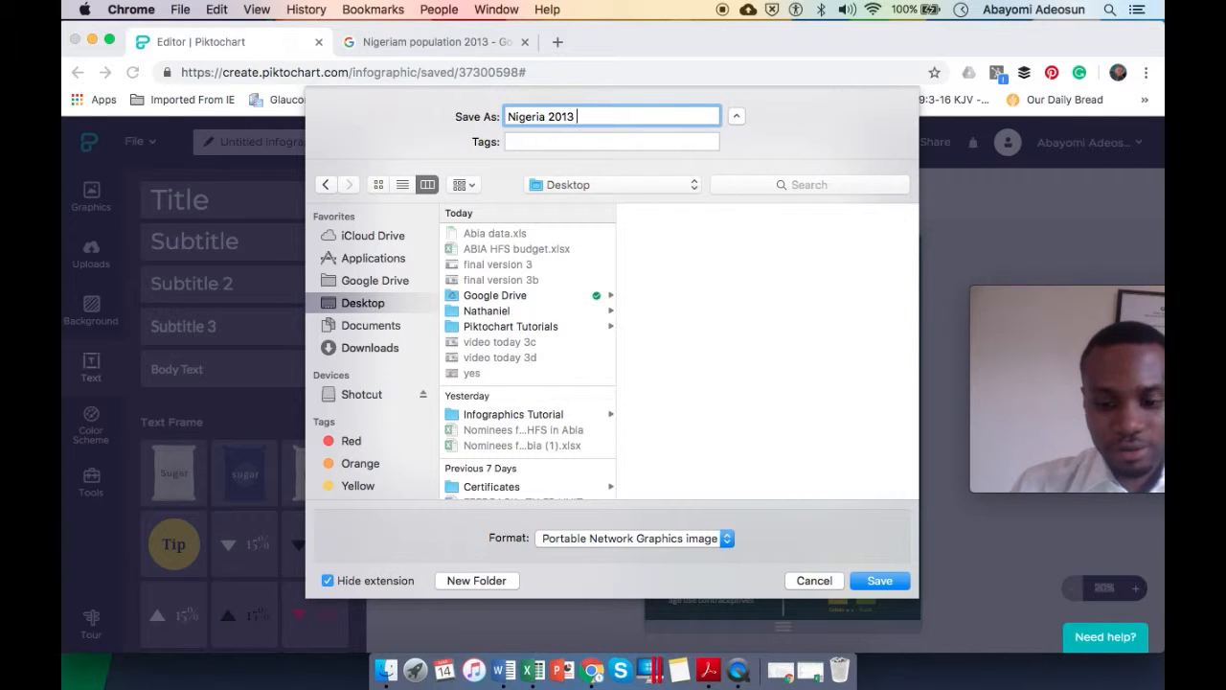
type("- Situation Re")
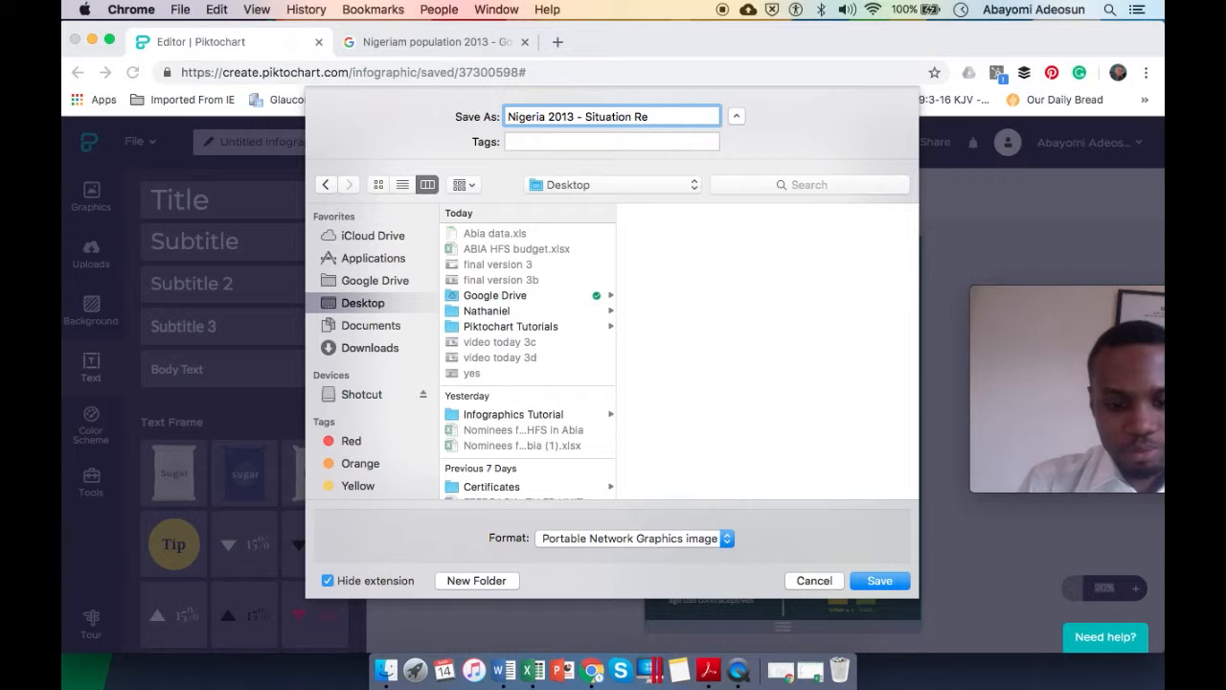
type("port")
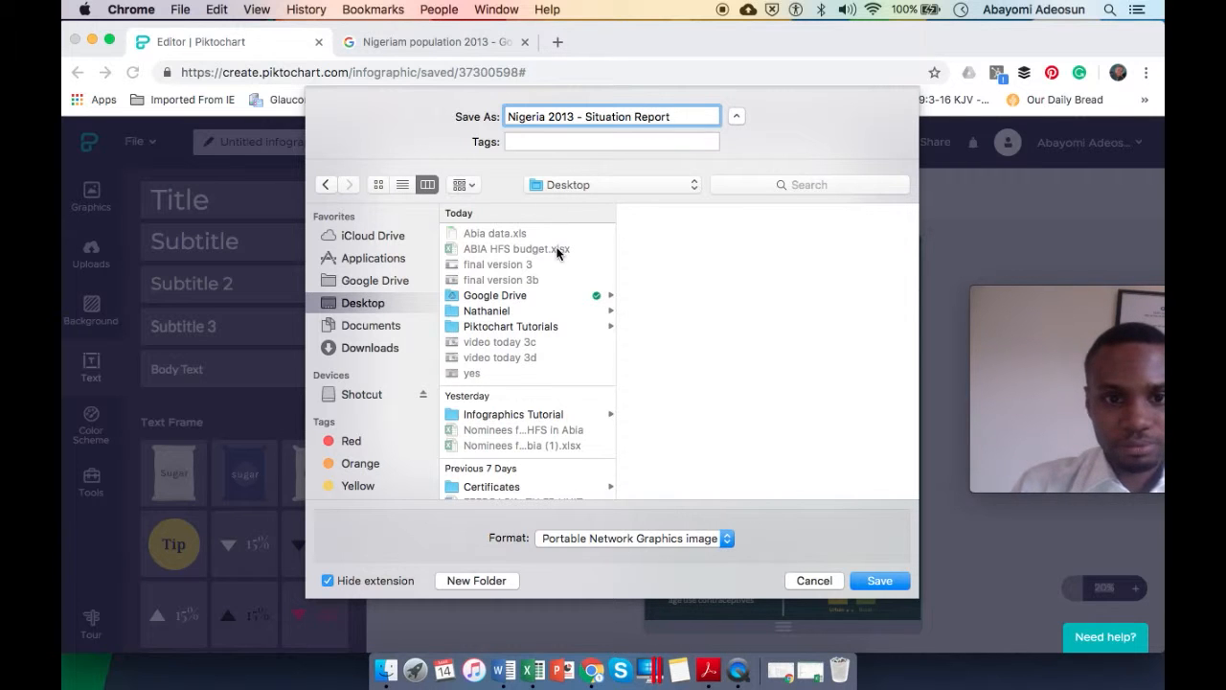
left_click(875, 581)
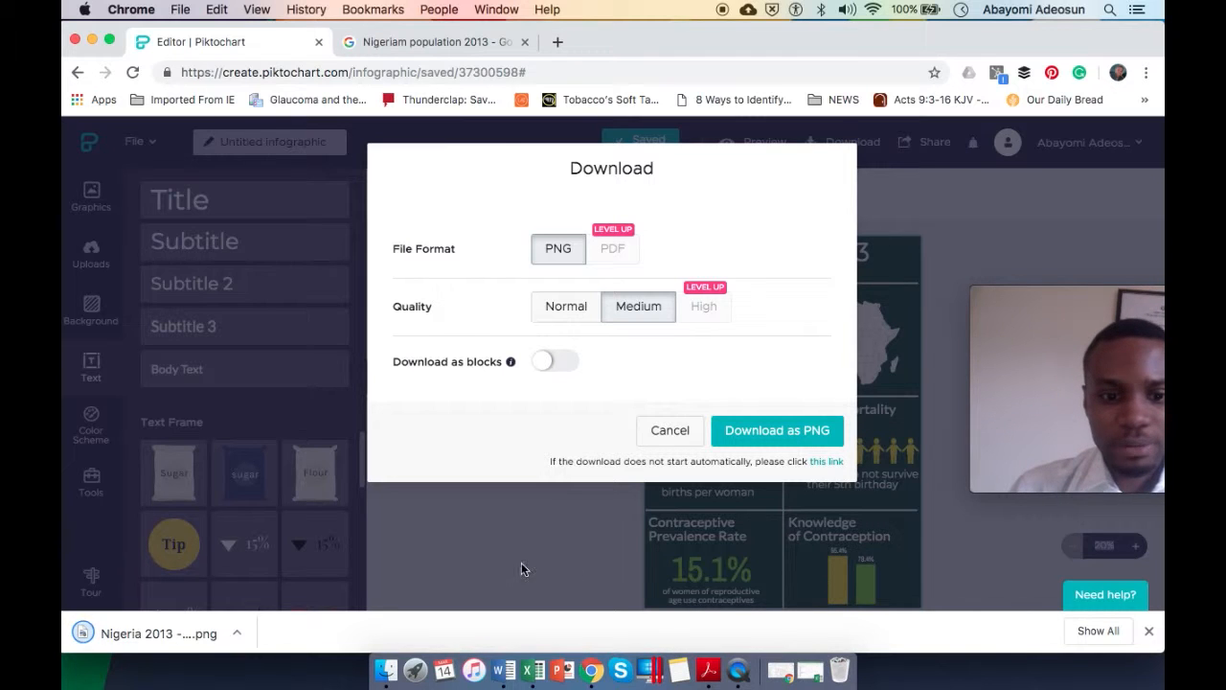
Open the downloaded Nigeria 2013 - Situation Report PNG in Preview and view it full screen
left_click(175, 637)
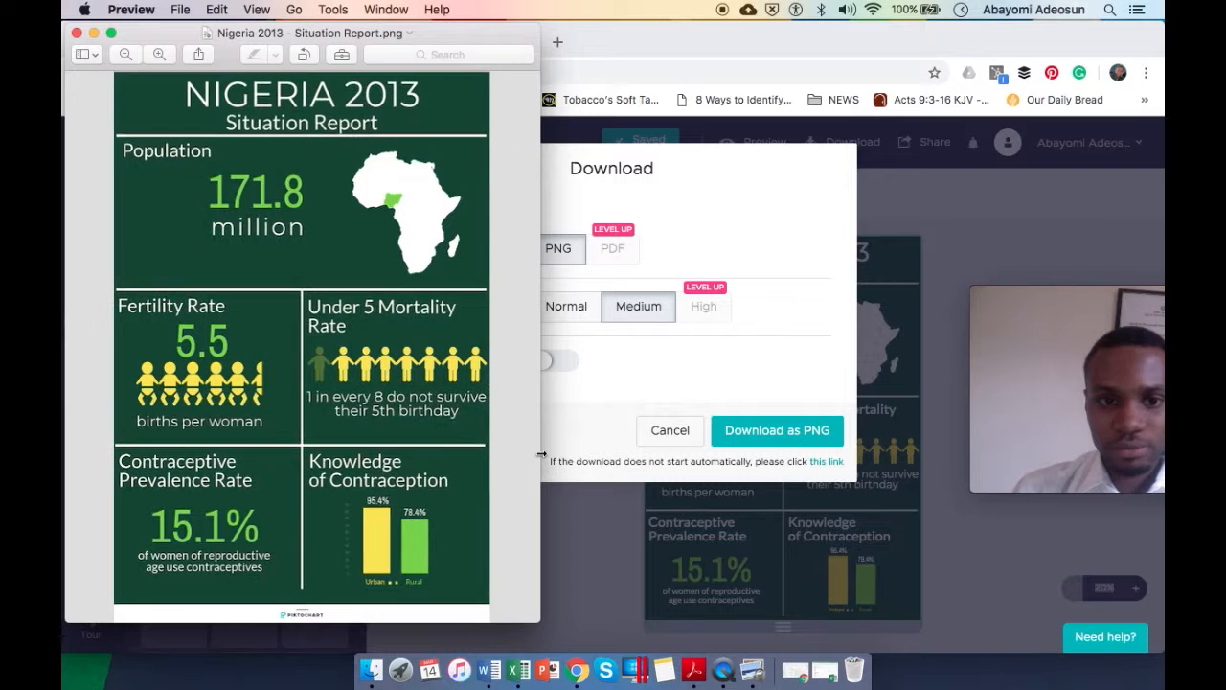
left_click(112, 35)
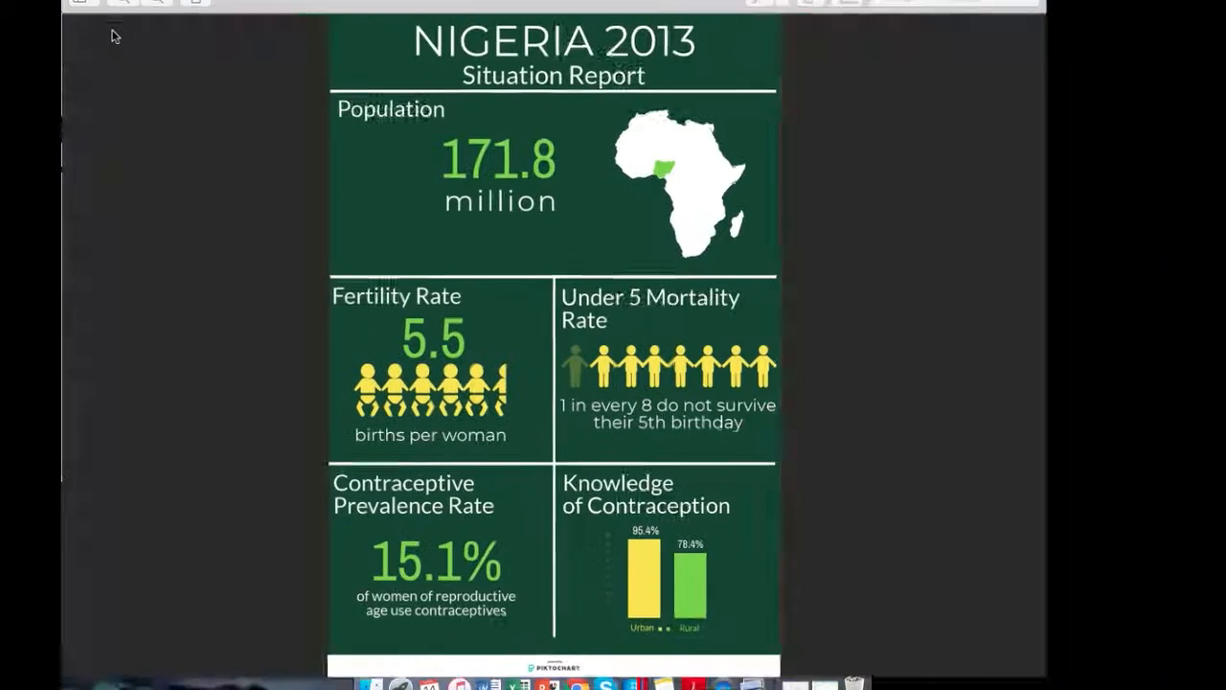